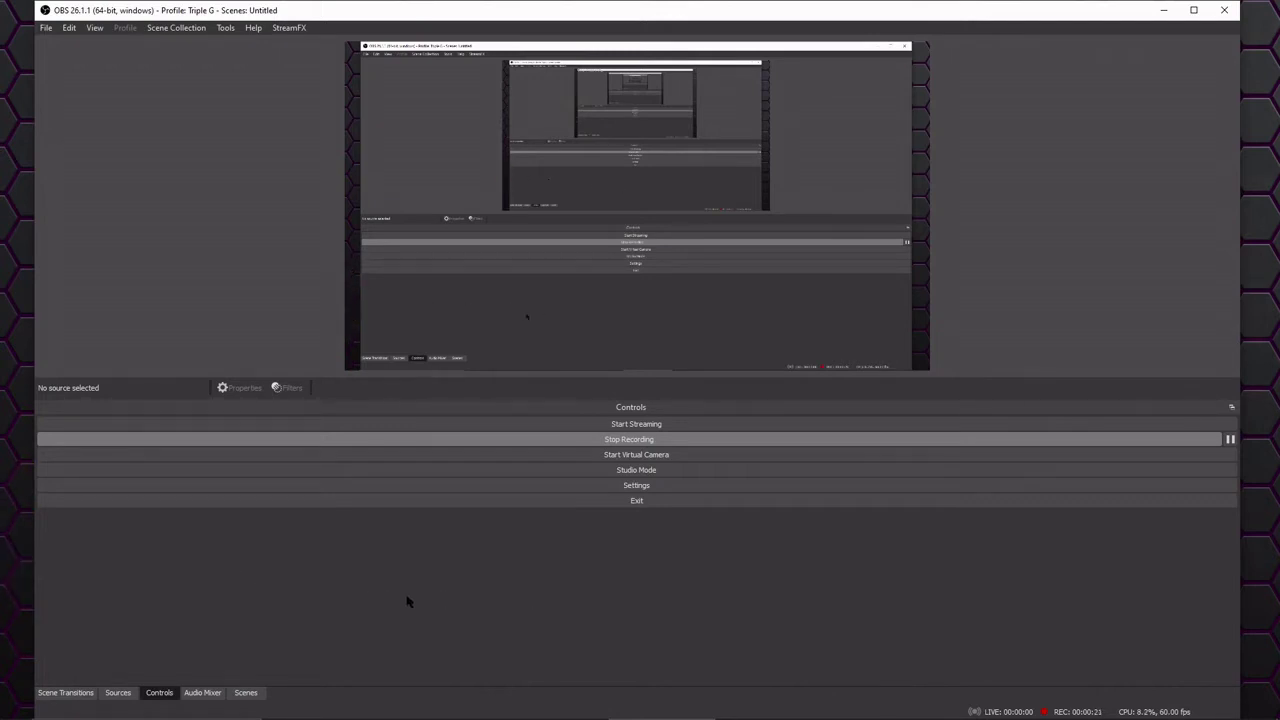
Step: Add the existing "web" video capture device as a source in the youtube screen cap scene
{"action": "left_click", "coordinate": [246, 692]}
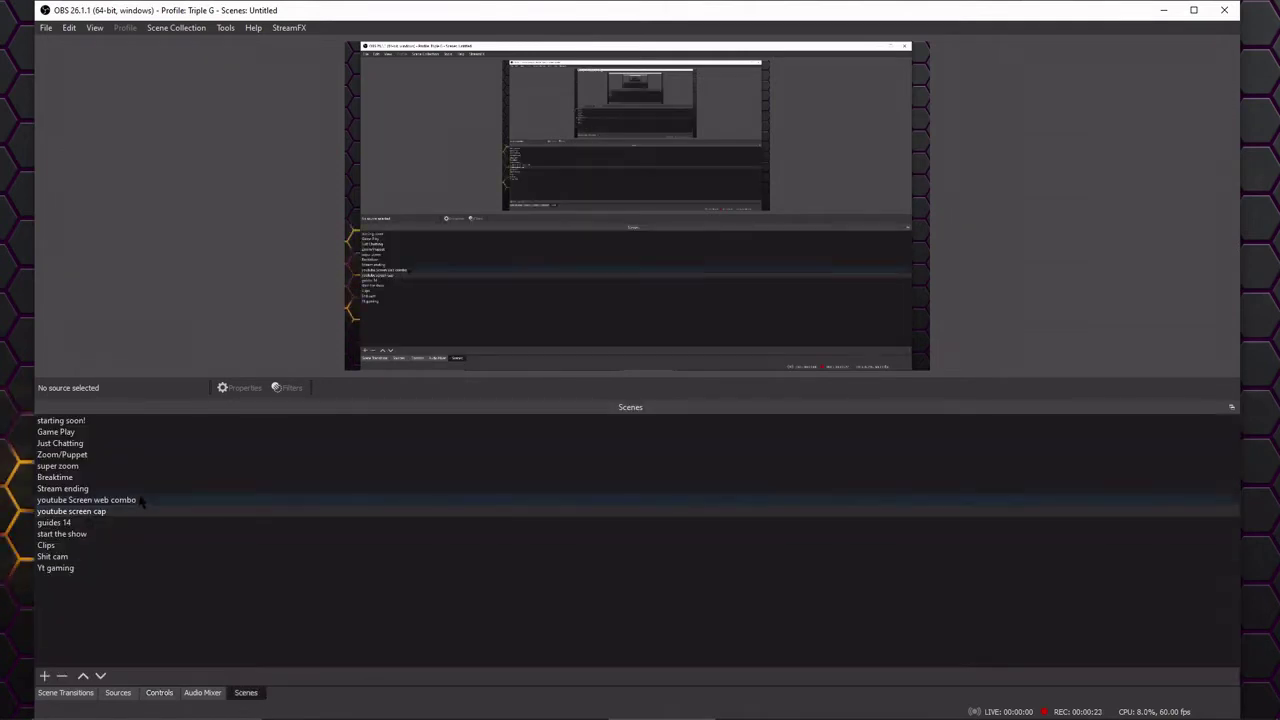
{"action": "left_click", "coordinate": [118, 692]}
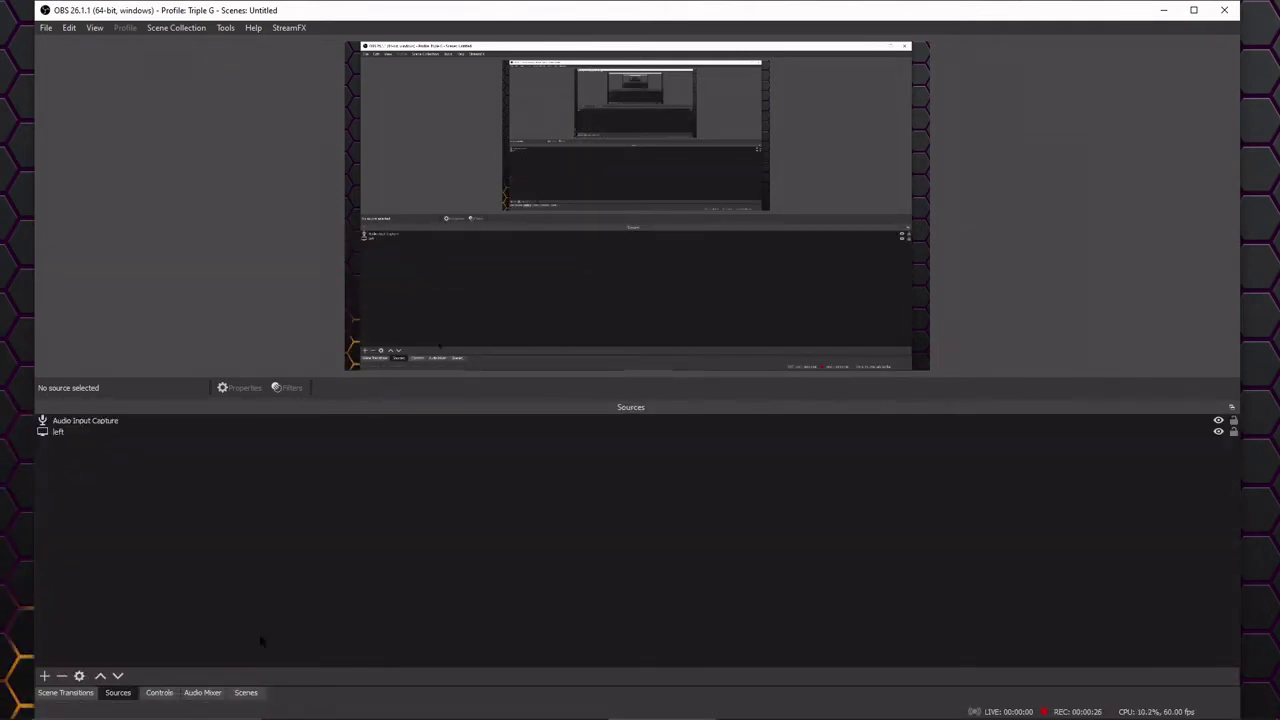
{"action": "left_click", "coordinate": [44, 676]}
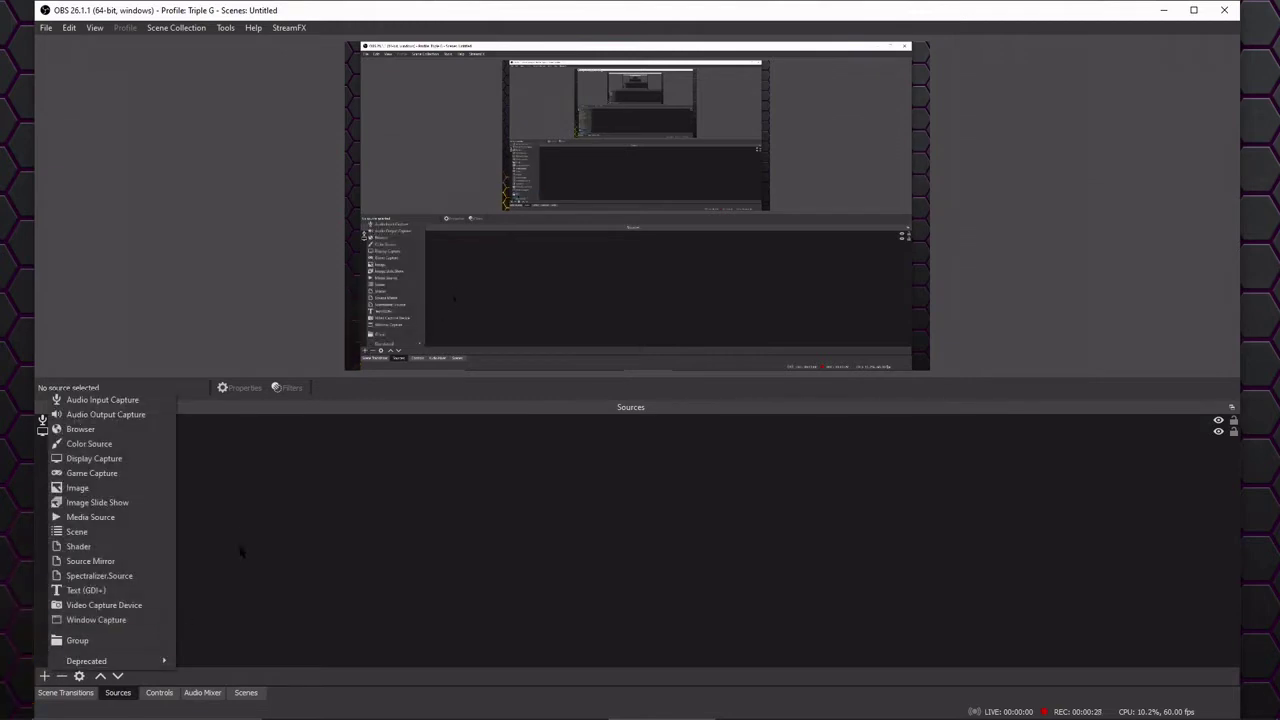
{"action": "left_click", "coordinate": [104, 605]}
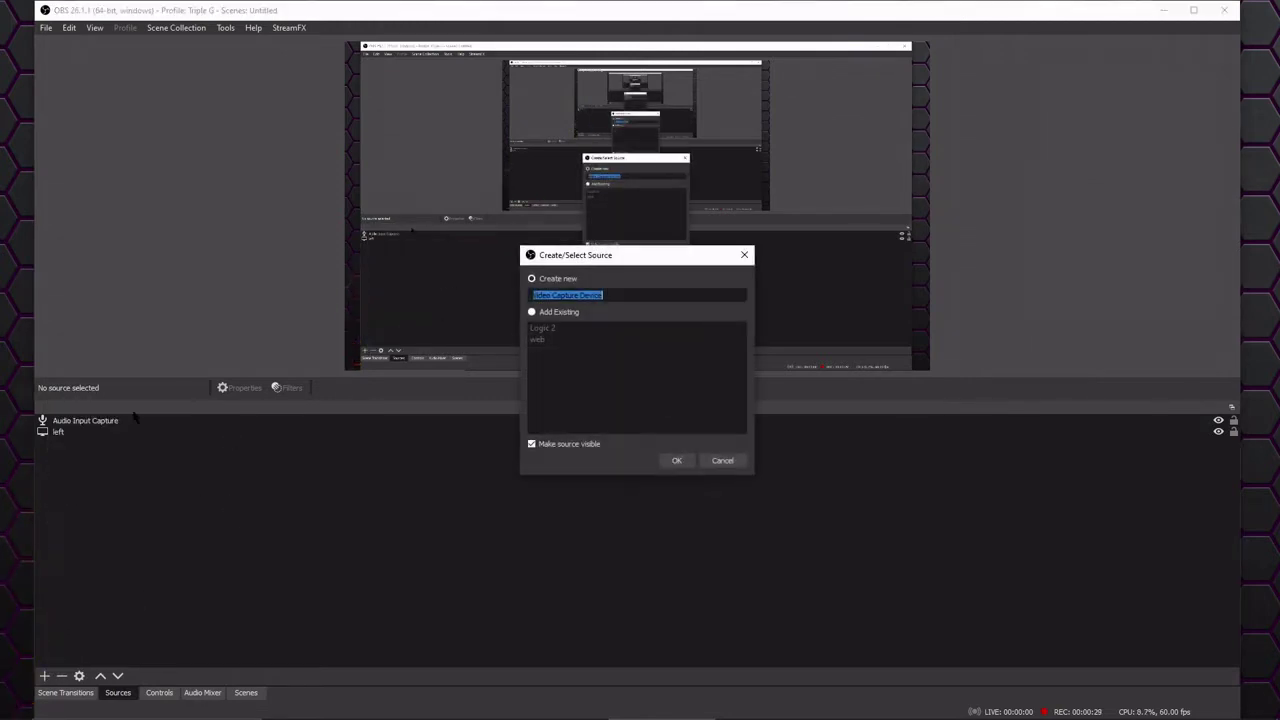
{"action": "left_click", "coordinate": [532, 312]}
{"action": "left_click", "coordinate": [542, 340]}
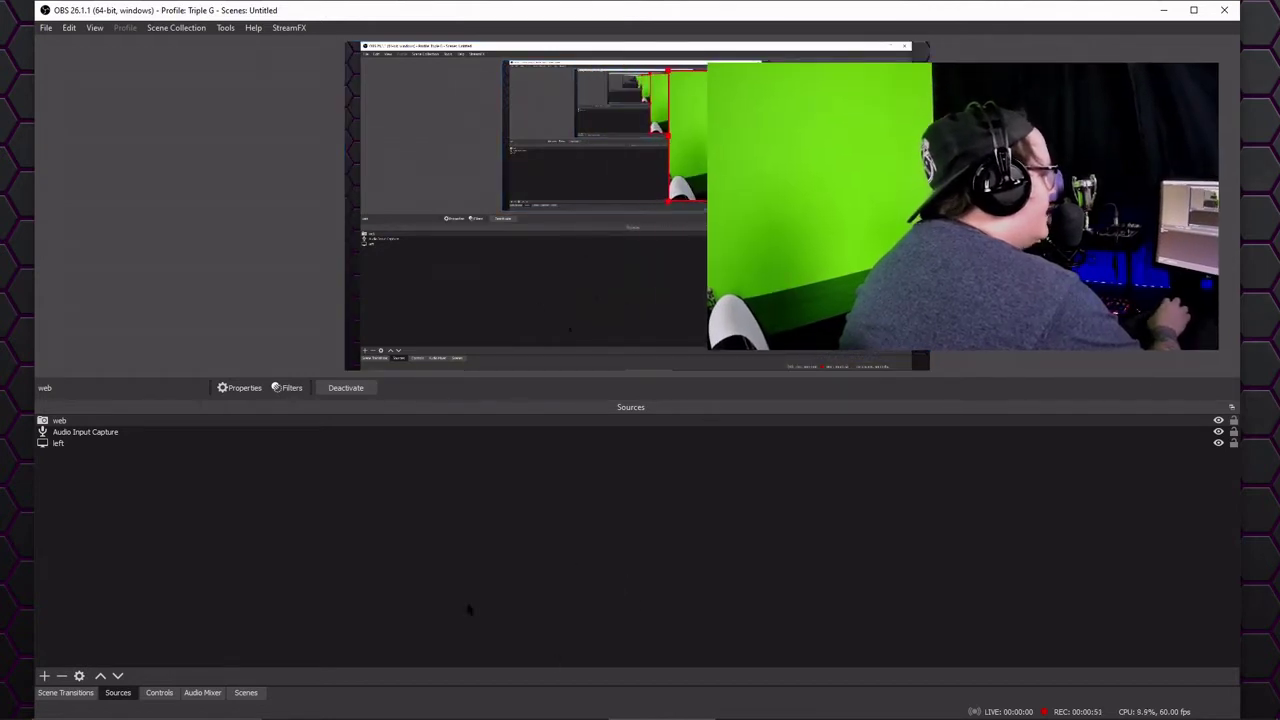
Step: Add an Image Mask/Blend effect filter named "Shapes" to the web source
{"action": "left_click", "coordinate": [166, 422]}
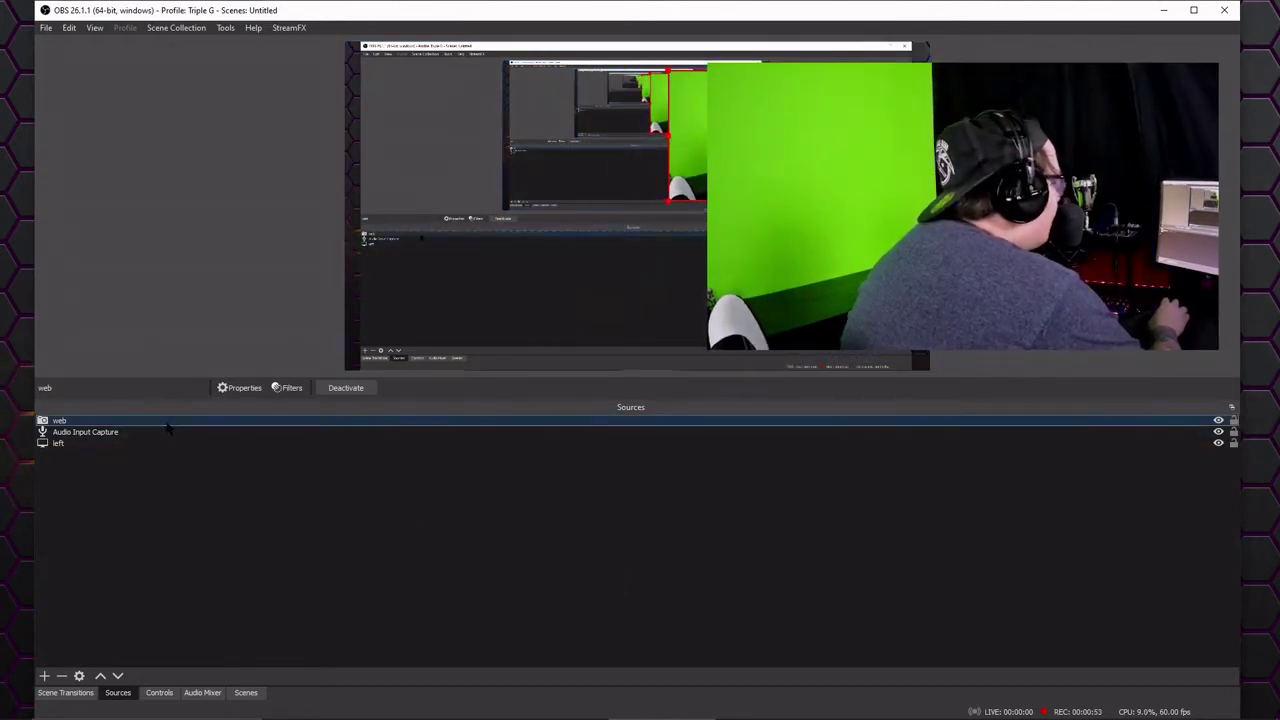
{"action": "right_click", "coordinate": [166, 424]}
{"action": "left_click", "coordinate": [213, 405]}
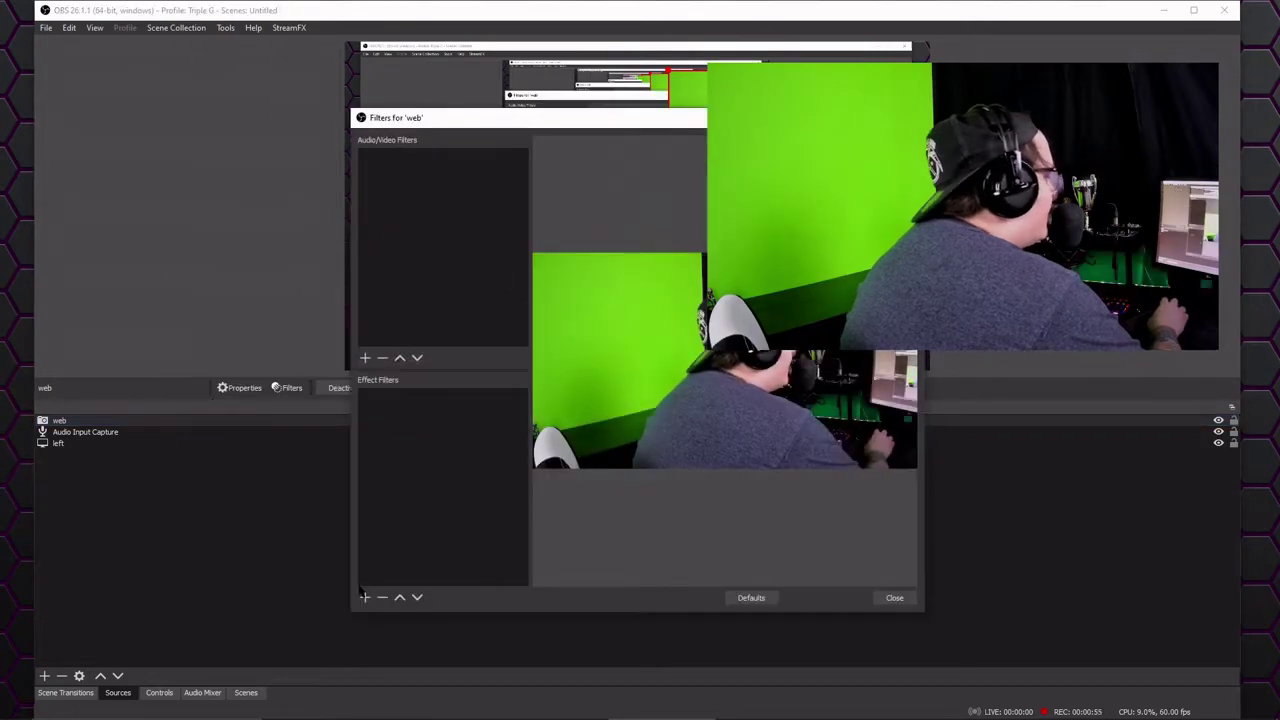
{"action": "left_click", "coordinate": [365, 597]}
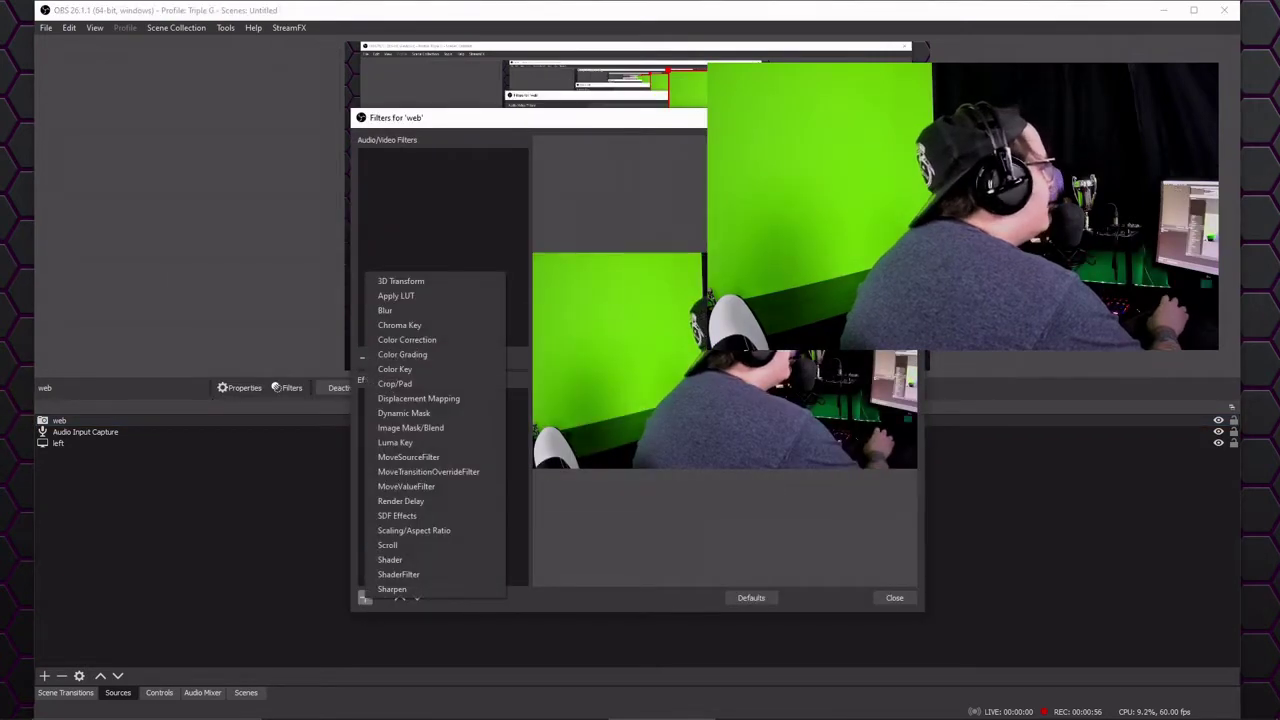
{"action": "left_click", "coordinate": [440, 428]}
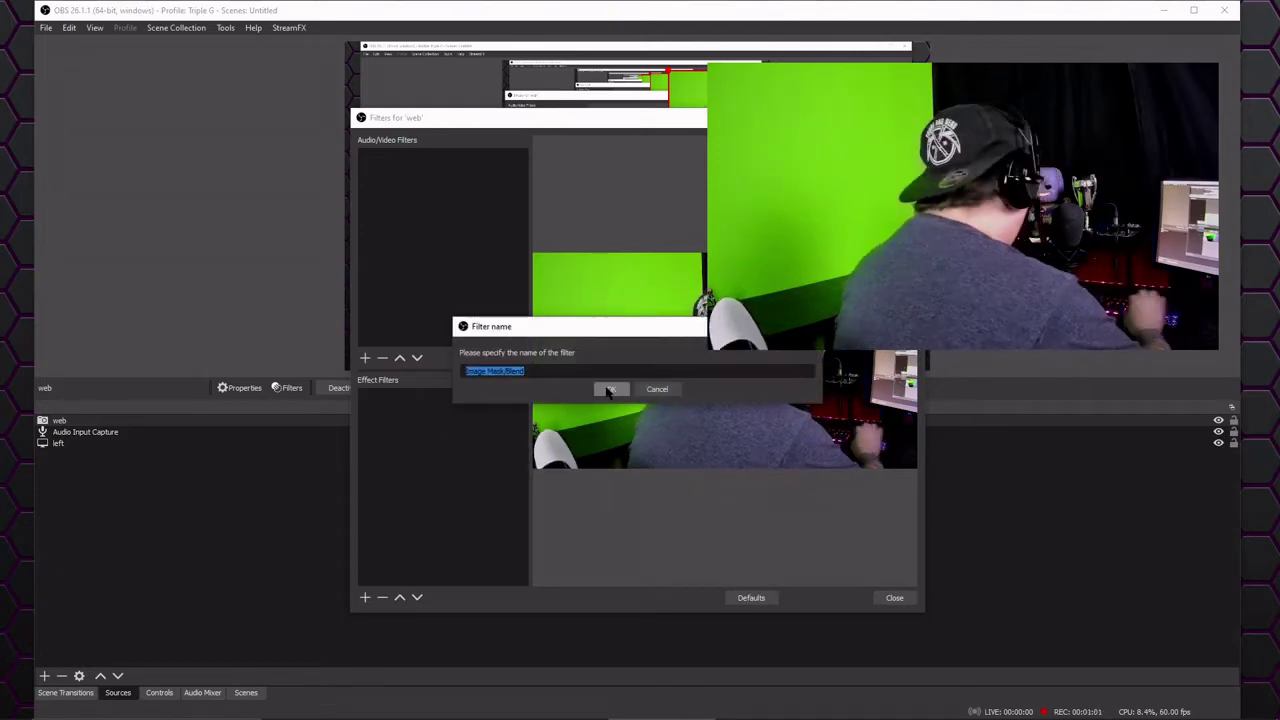
{"action": "type", "text": "S"}
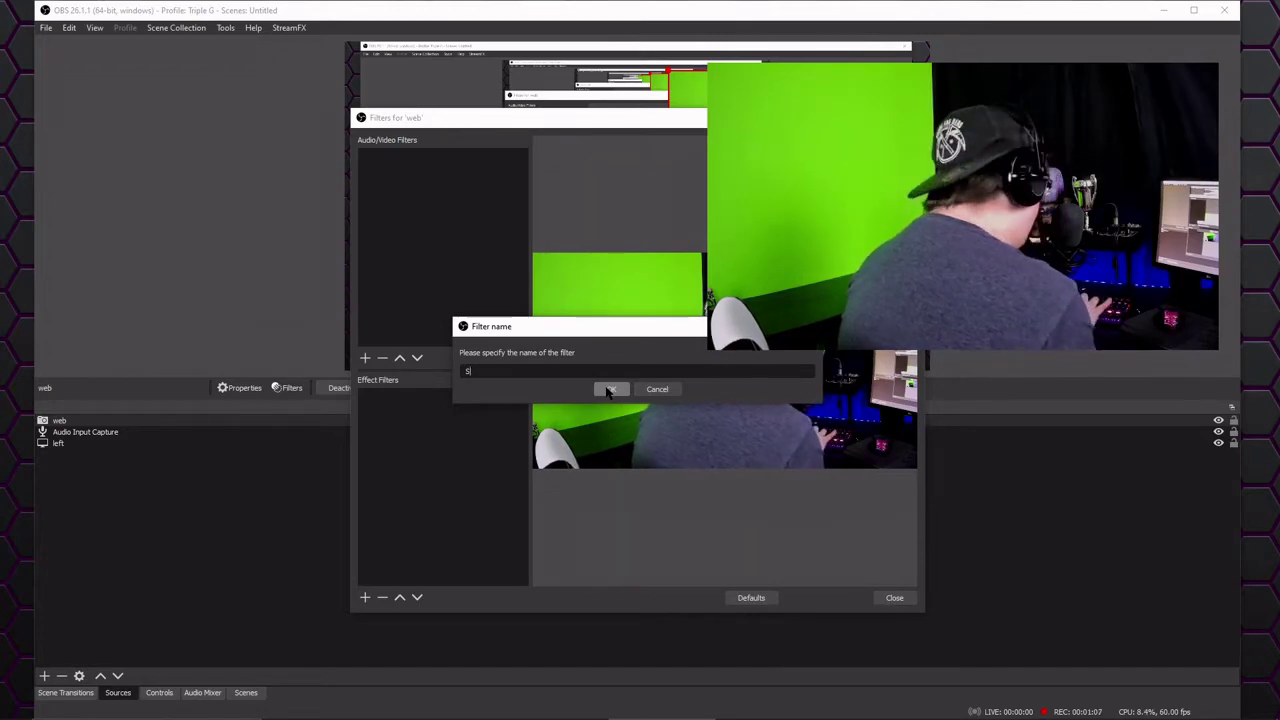
{"action": "type", "text": "hapes"}
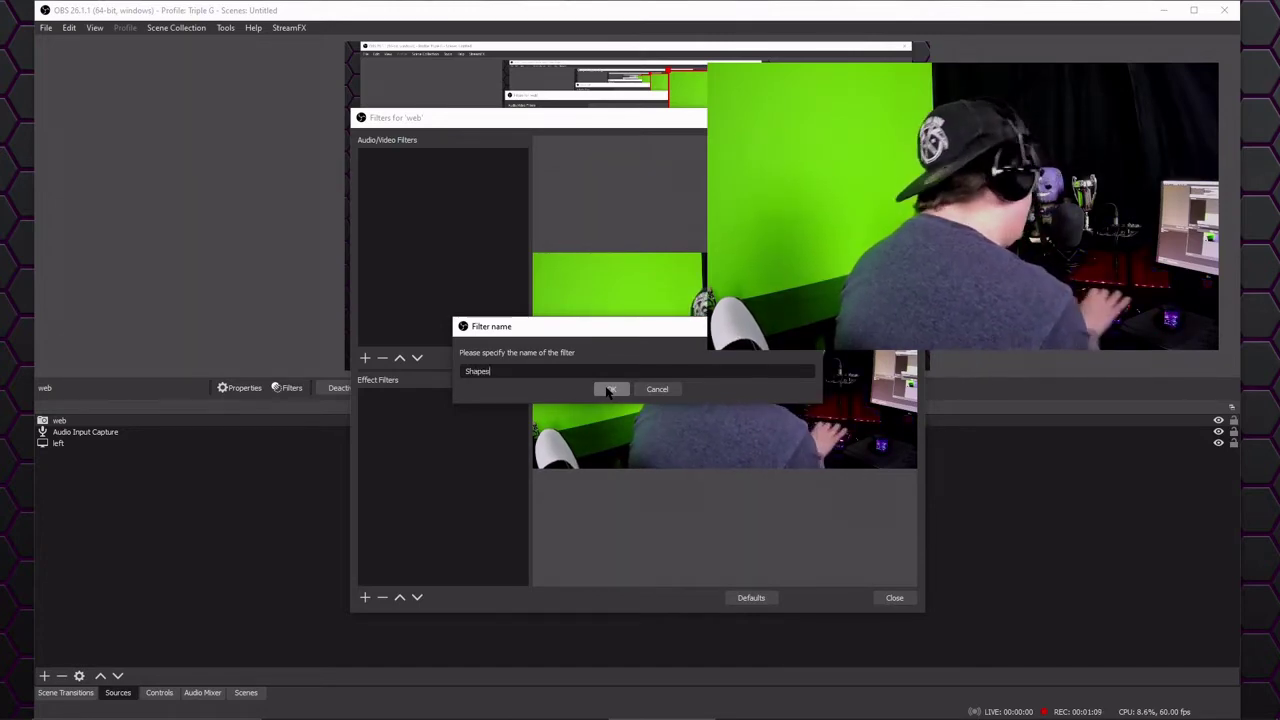
{"action": "left_click", "coordinate": [609, 389]}
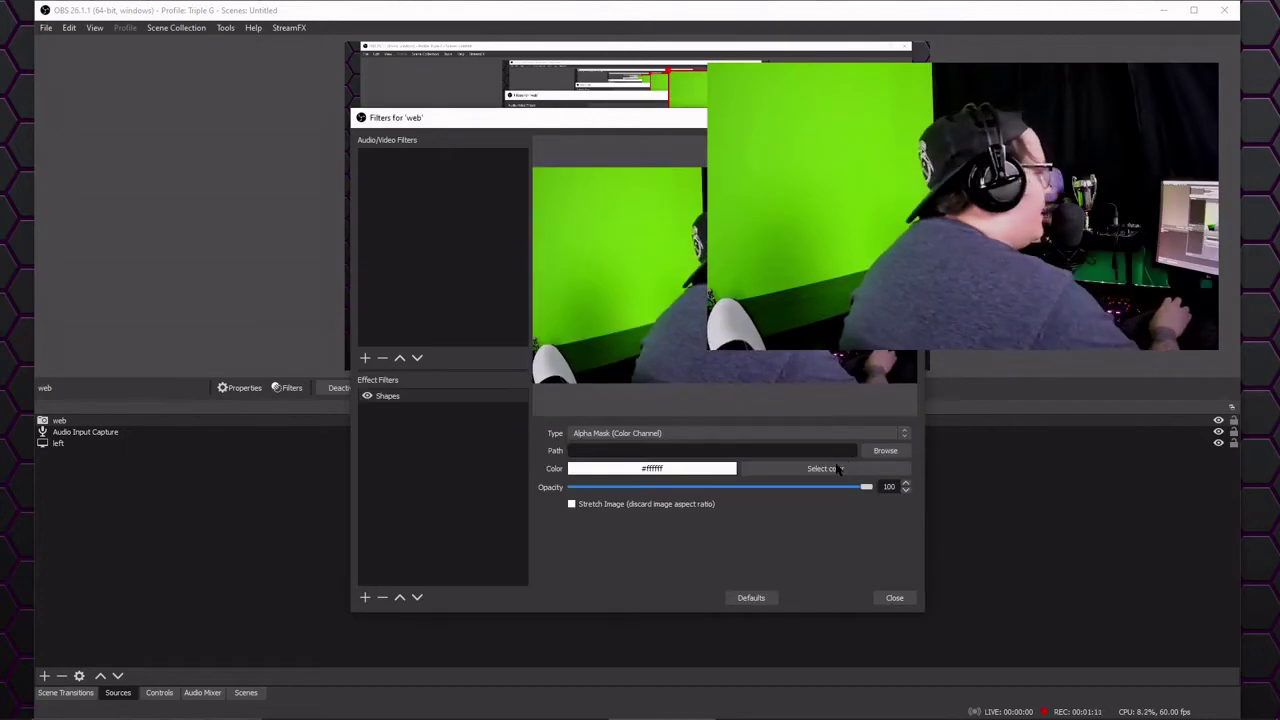
Step: Load the "Rounded Corners 1920x1080" image from Obs Masks into the Shapes filter and set its type to Alpha Mask (Alpha Channel)
{"action": "left_click", "coordinate": [886, 451]}
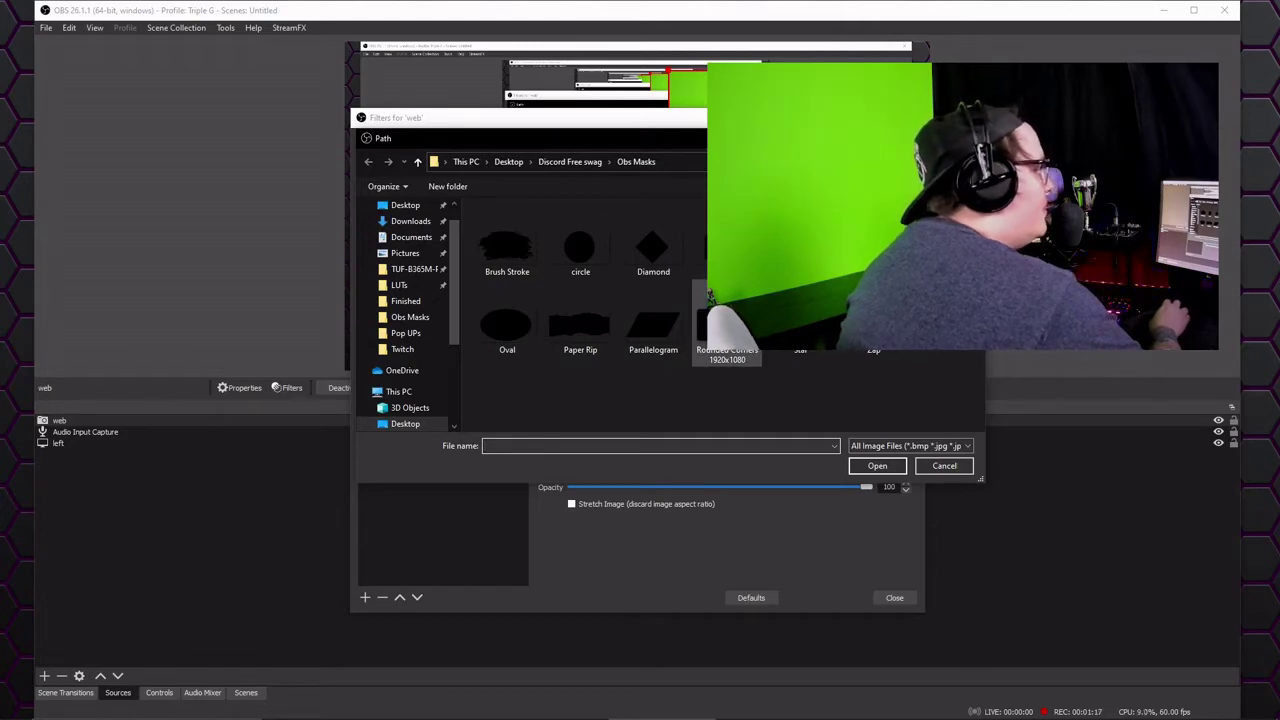
{"action": "left_click", "coordinate": [727, 322]}
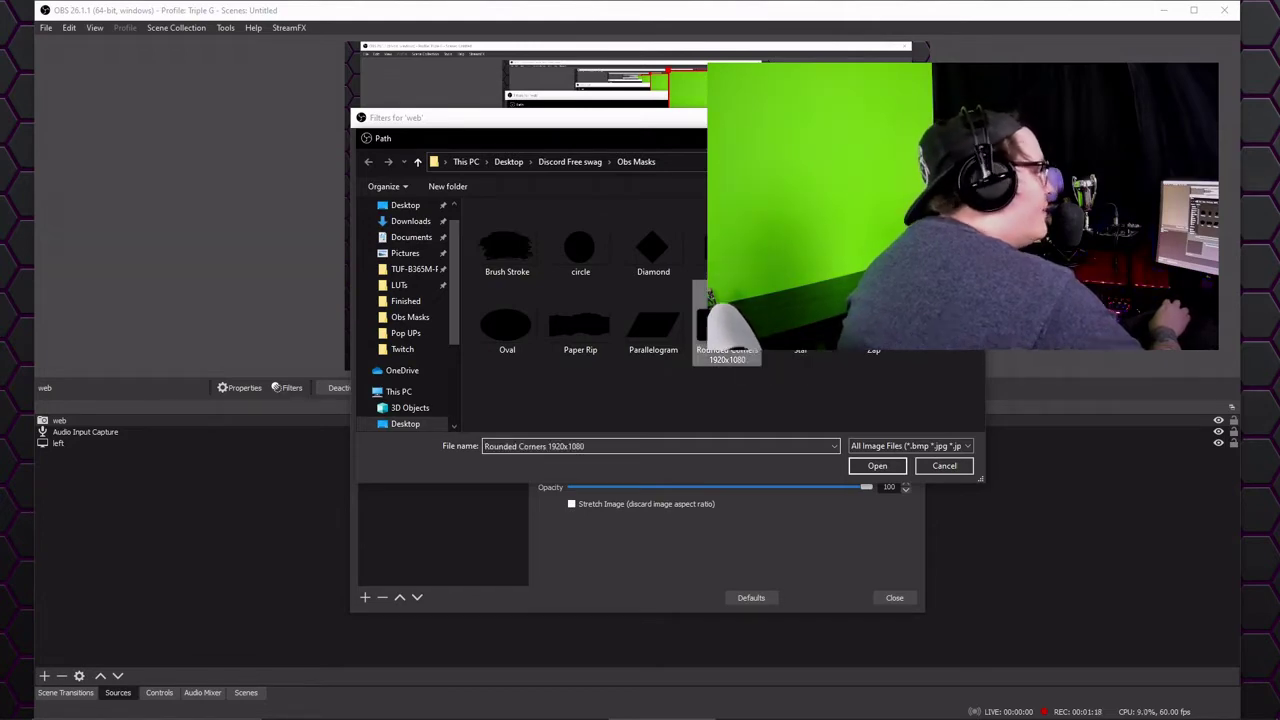
{"action": "left_click", "coordinate": [877, 466]}
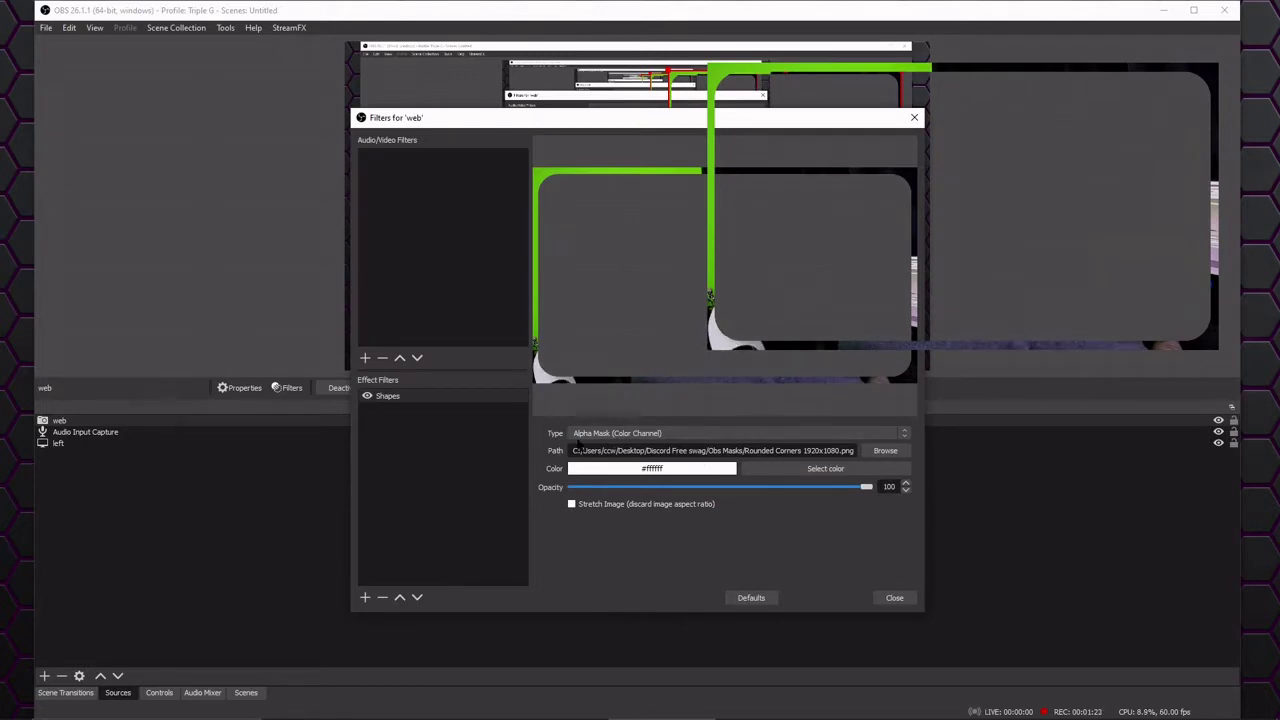
{"action": "left_click", "coordinate": [697, 434]}
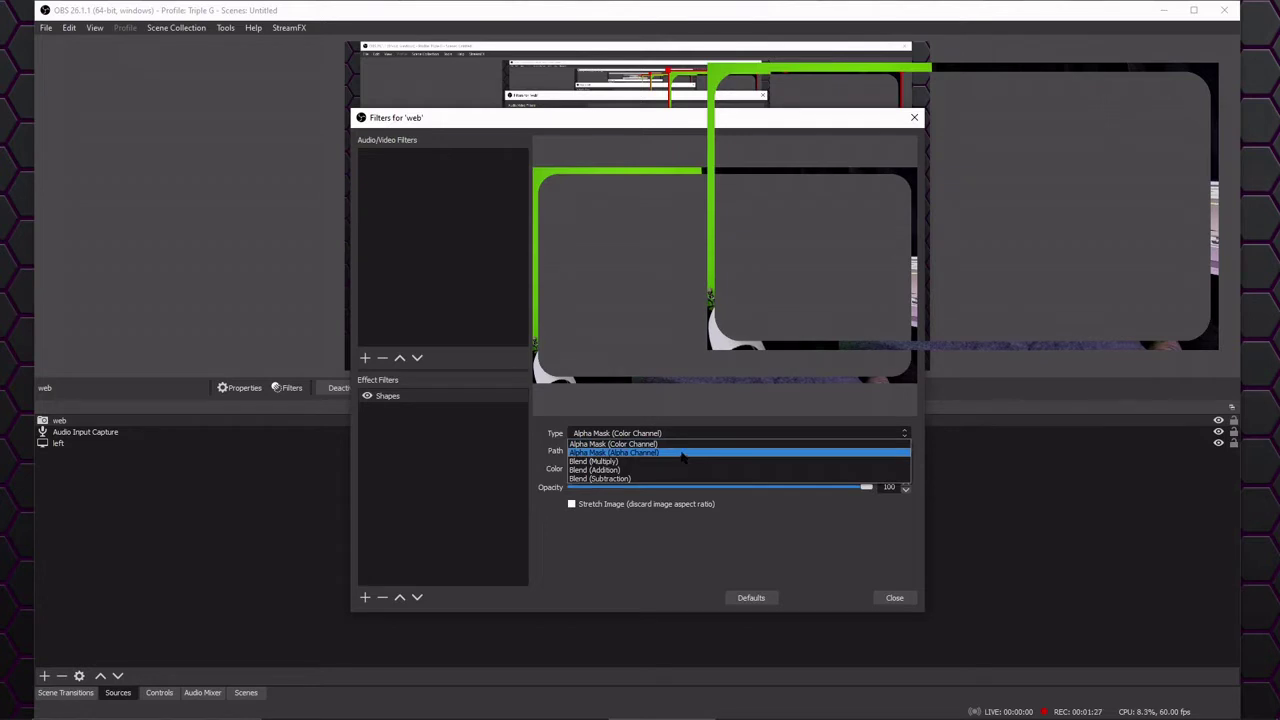
{"action": "left_click", "coordinate": [686, 453]}
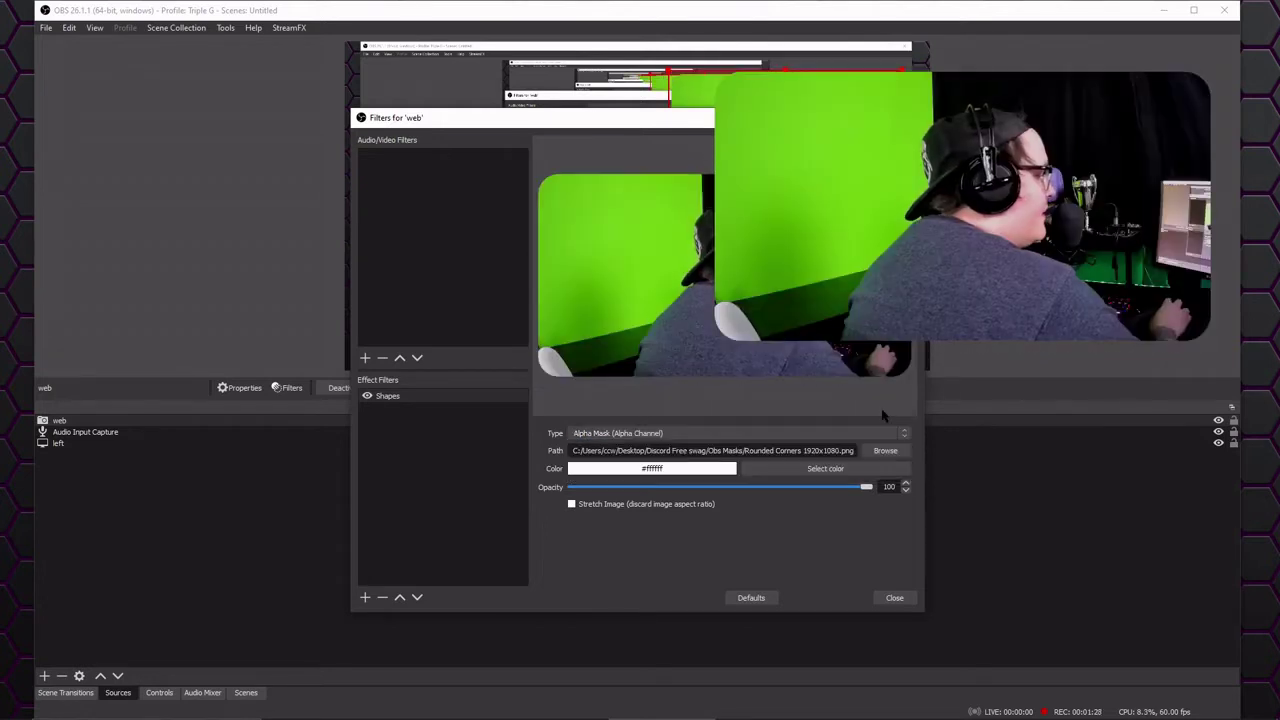
{"action": "left_click", "coordinate": [894, 598]}
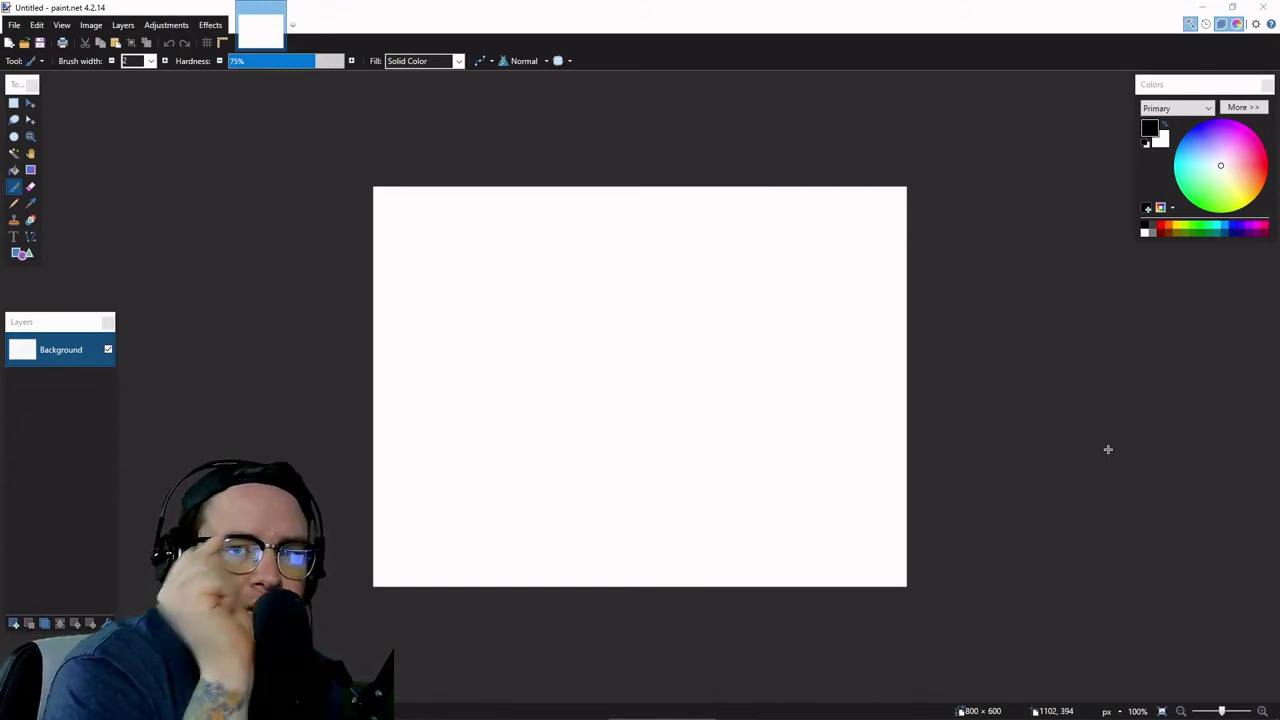
Step: Switch to paint.net and resize the blank image to 1920 by 1080 pixels at a resolution of 72 pixels/cm
{"action": "left_click", "coordinate": [89, 25]}
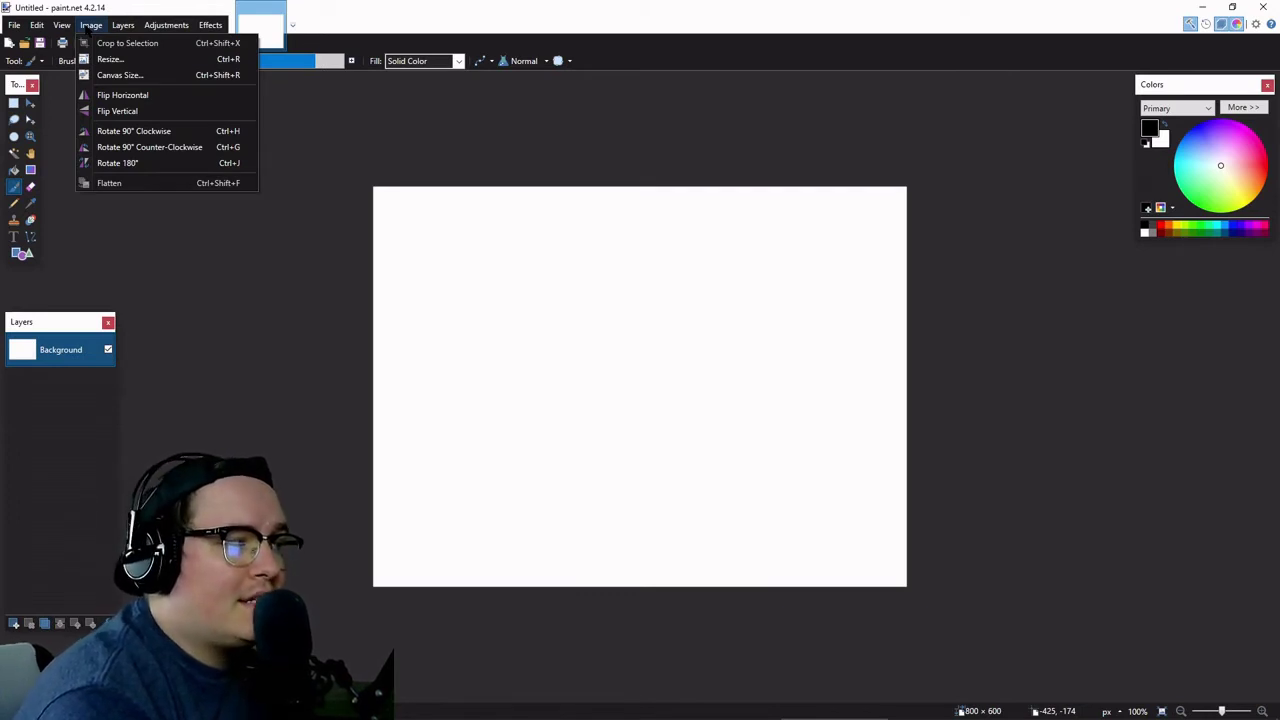
{"action": "left_click", "coordinate": [110, 59]}
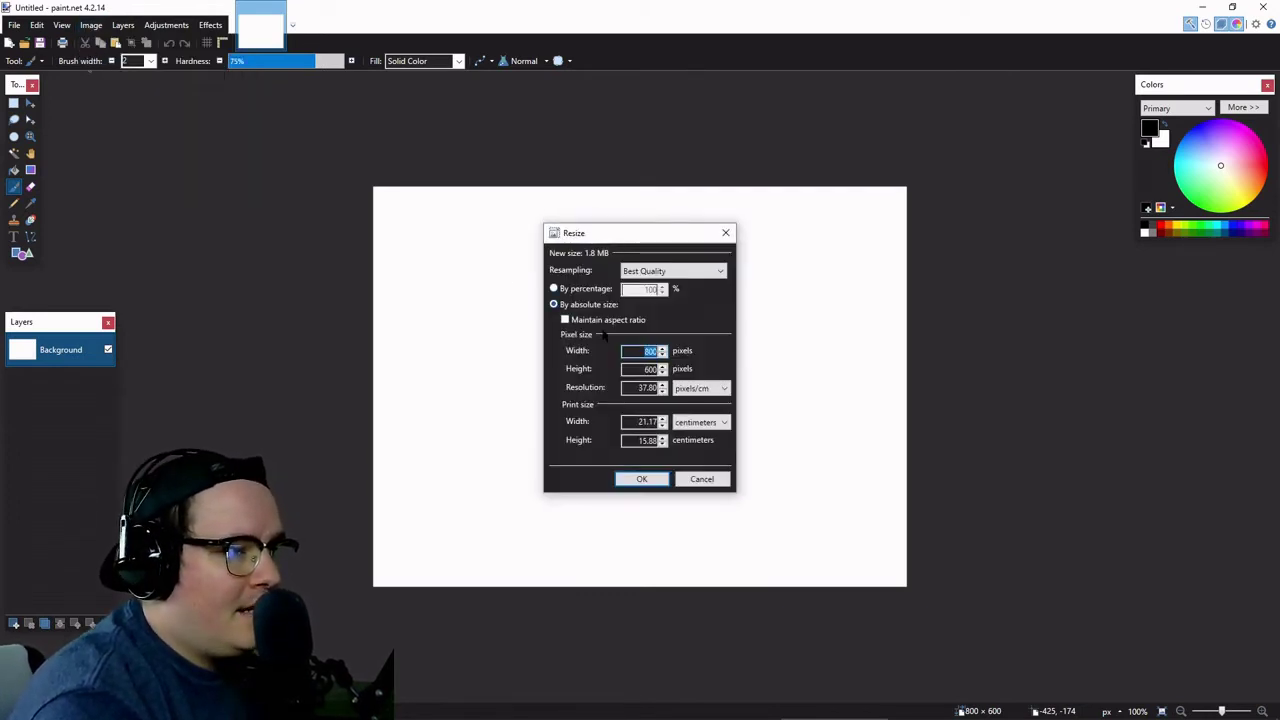
{"action": "type", "text": "1920"}
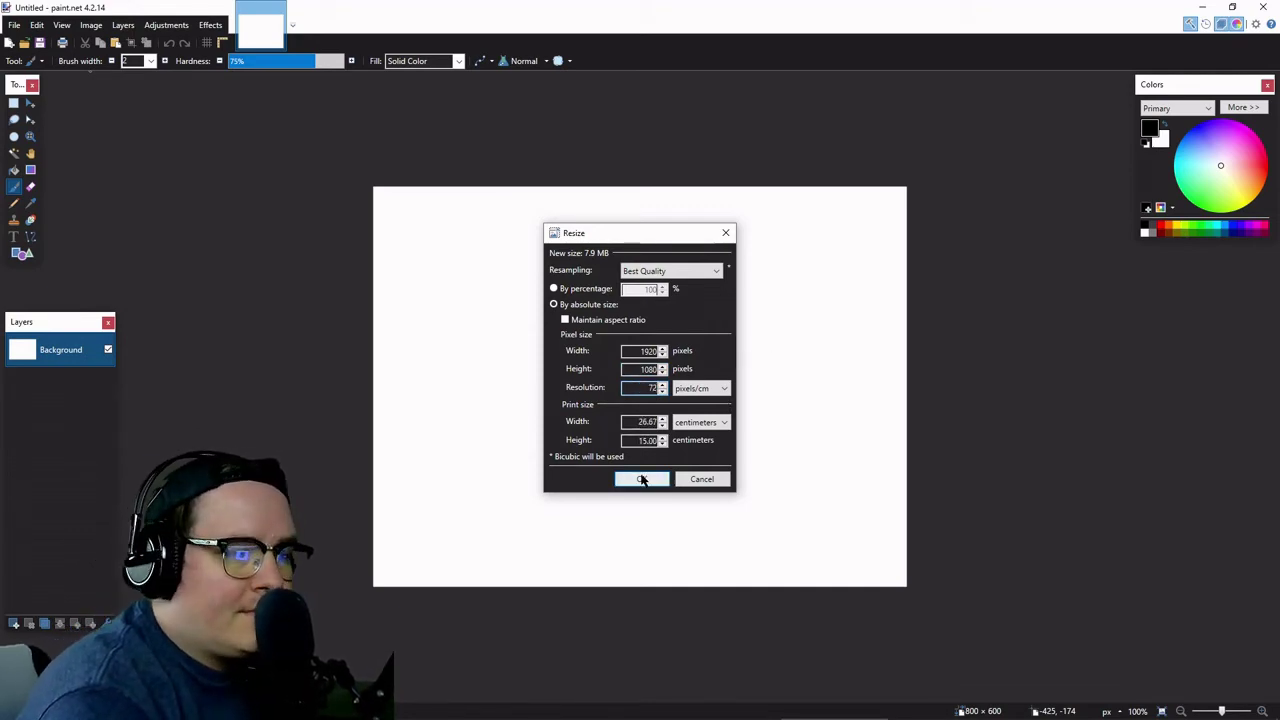
{"action": "left_click", "coordinate": [642, 479]}
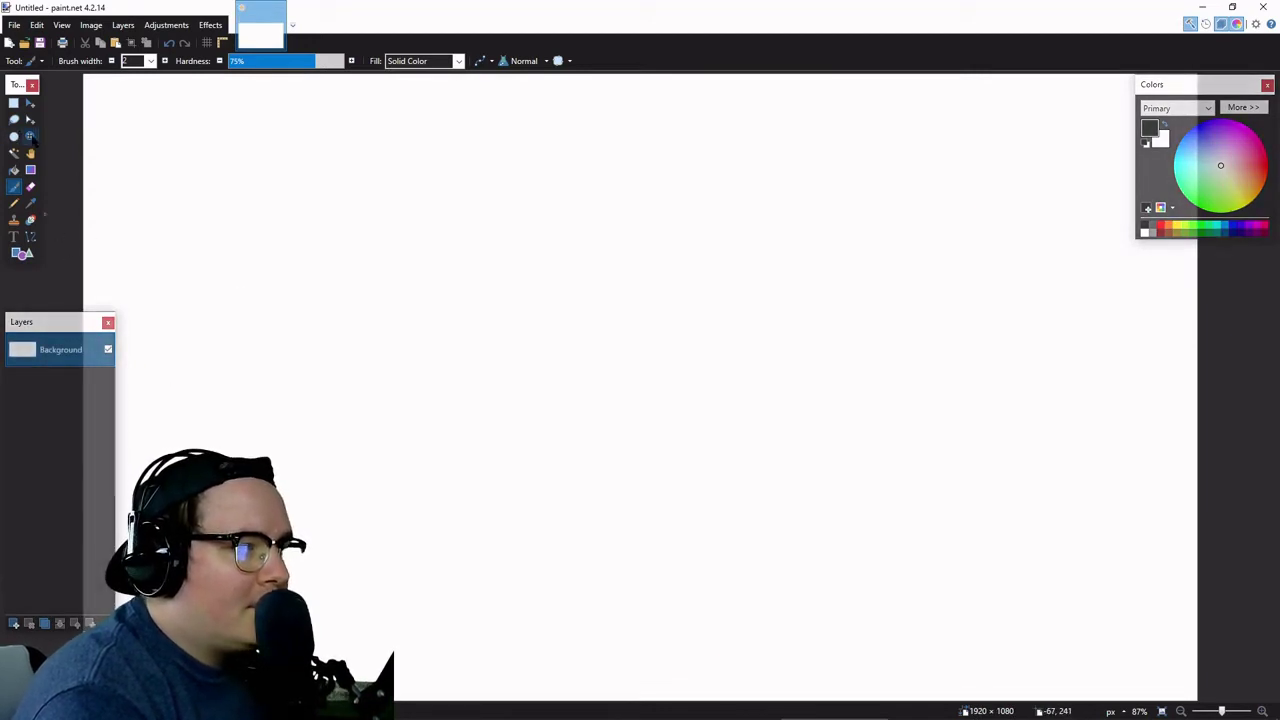
Step: Add a new transparent layer and delete the white Background layer
{"action": "left_click", "coordinate": [29, 136]}
{"action": "right_click", "coordinate": [383, 331]}
{"action": "right_click", "coordinate": [383, 331]}
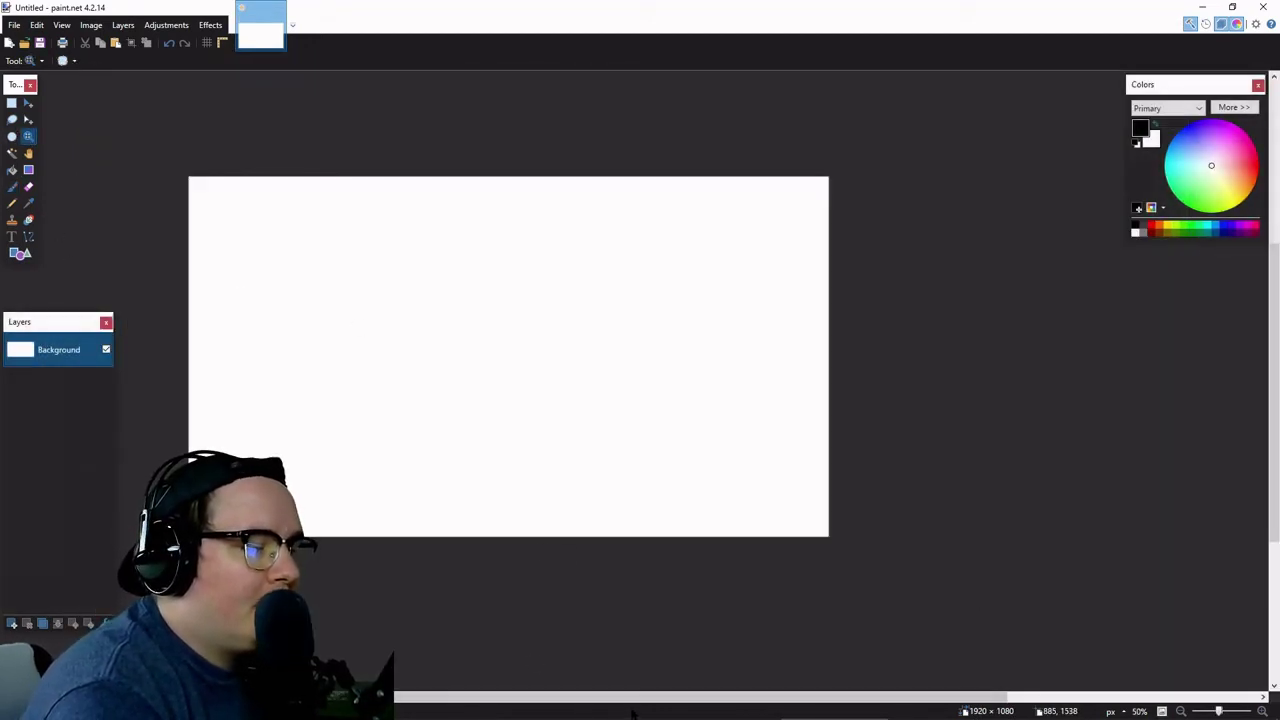
{"action": "scroll", "coordinate": [614, 694], "scroll_direction": "left", "scroll_amount": 2}
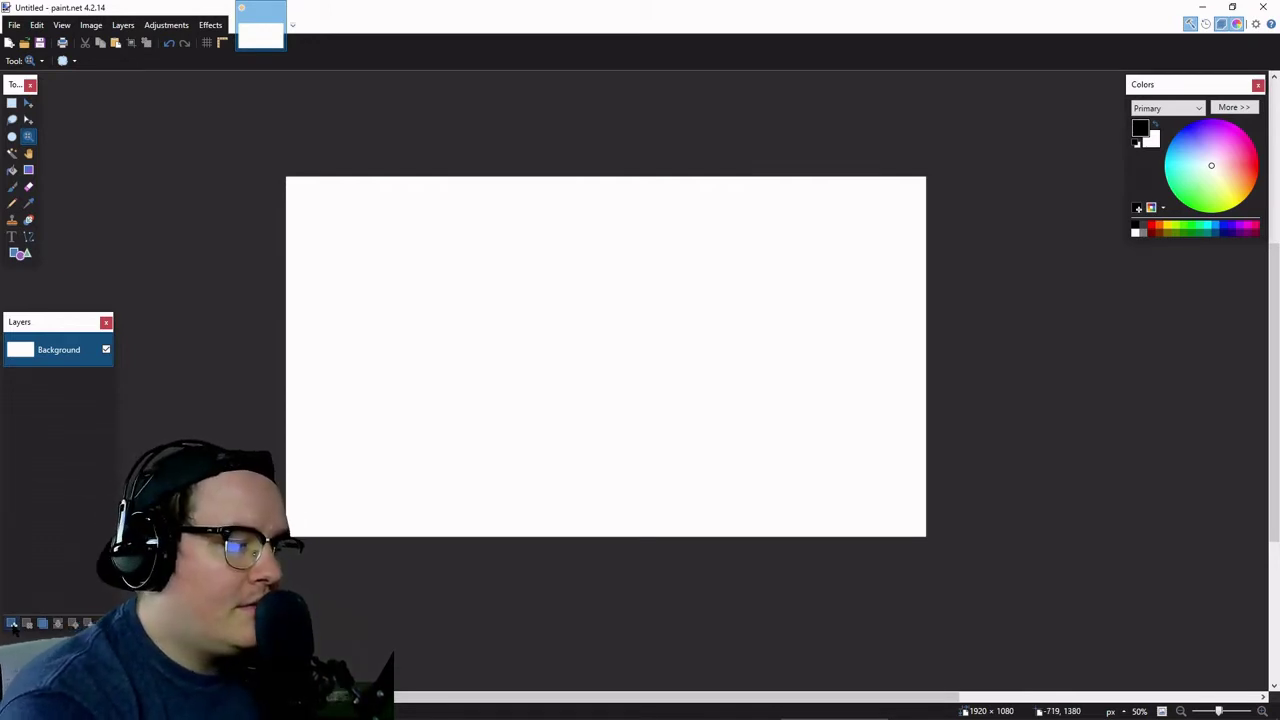
{"action": "left_click", "coordinate": [12, 623]}
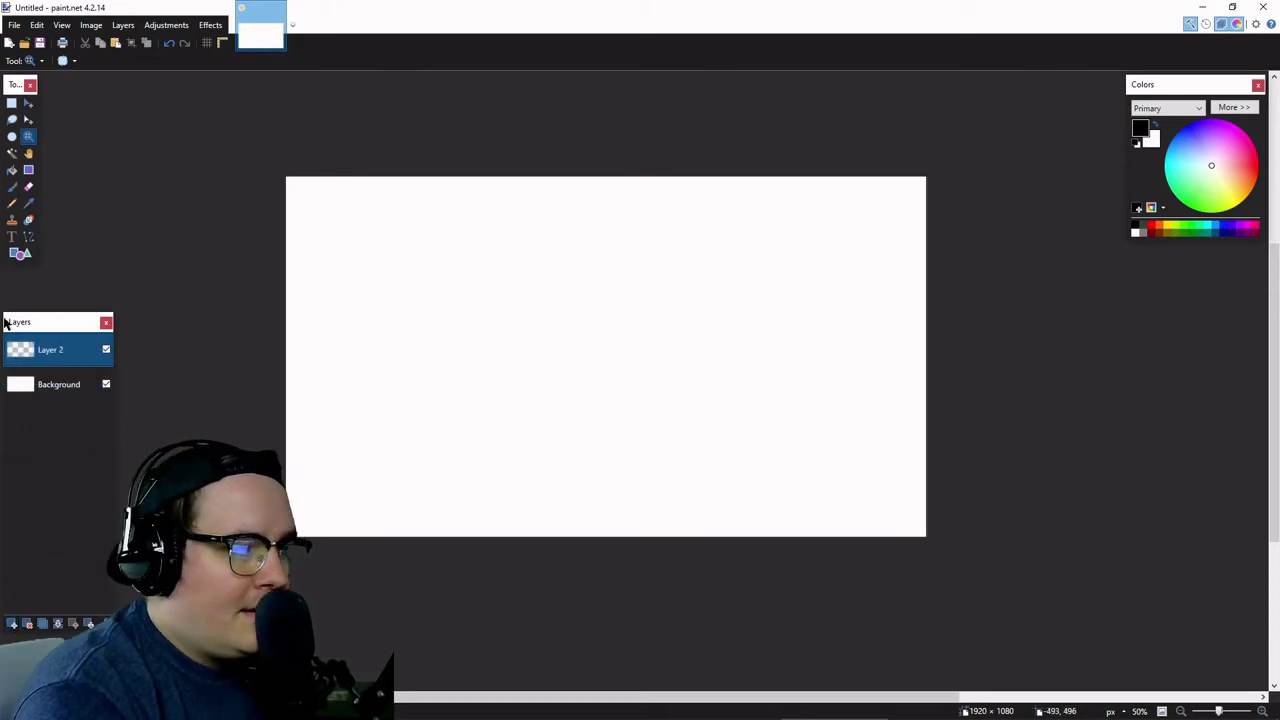
{"action": "left_click", "coordinate": [66, 396]}
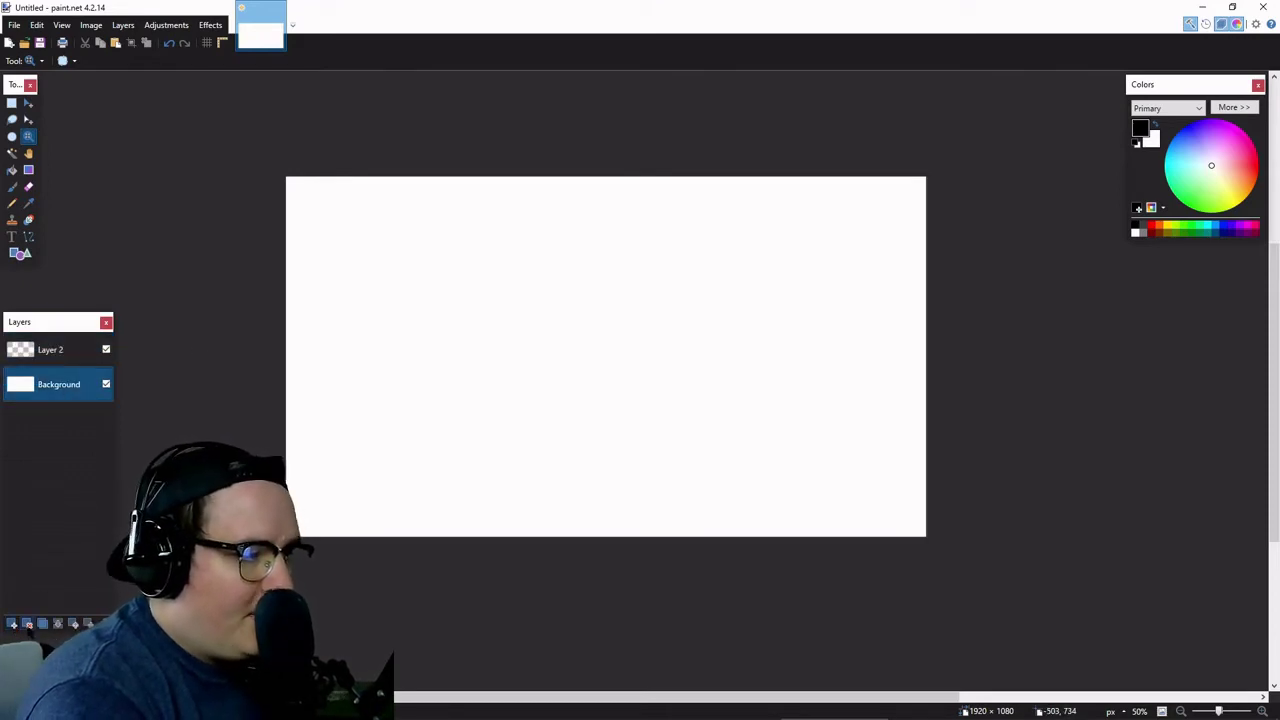
{"action": "left_click", "coordinate": [27, 623]}
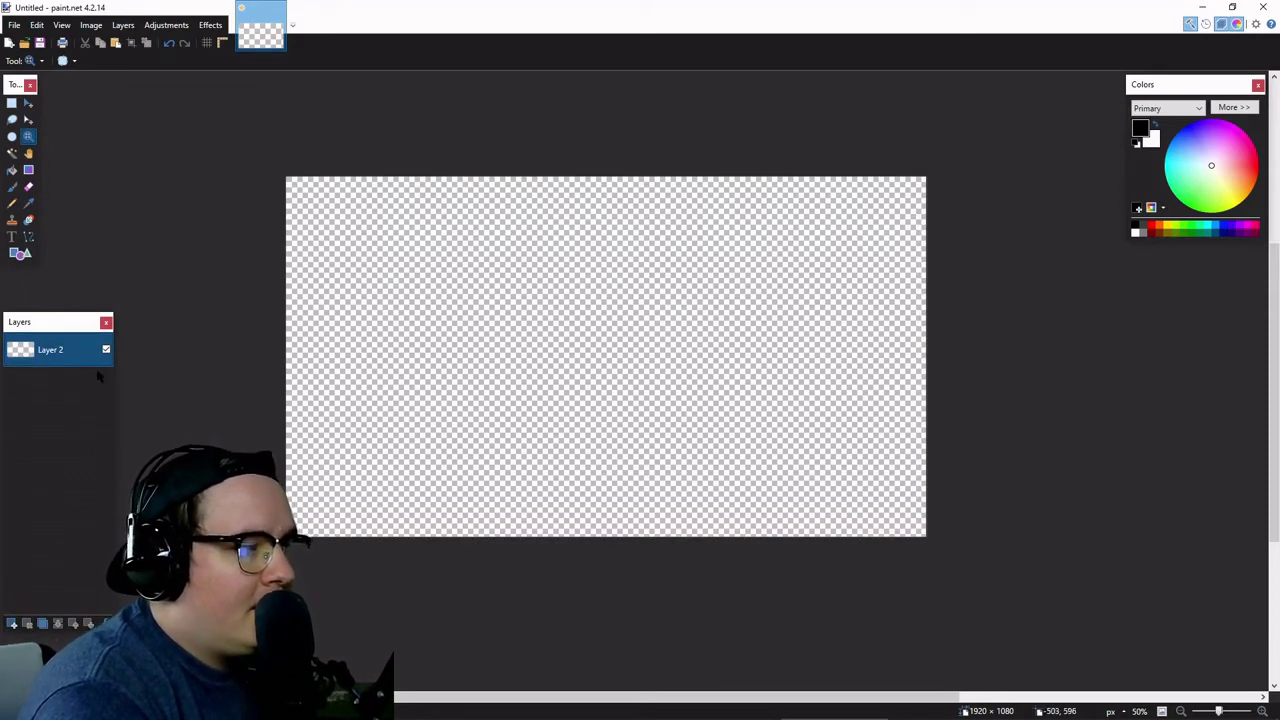
Step: Draw a large triangle outline on the transparent canvas with the Shapes tool at brush width 6
{"action": "left_click", "coordinate": [20, 254]}
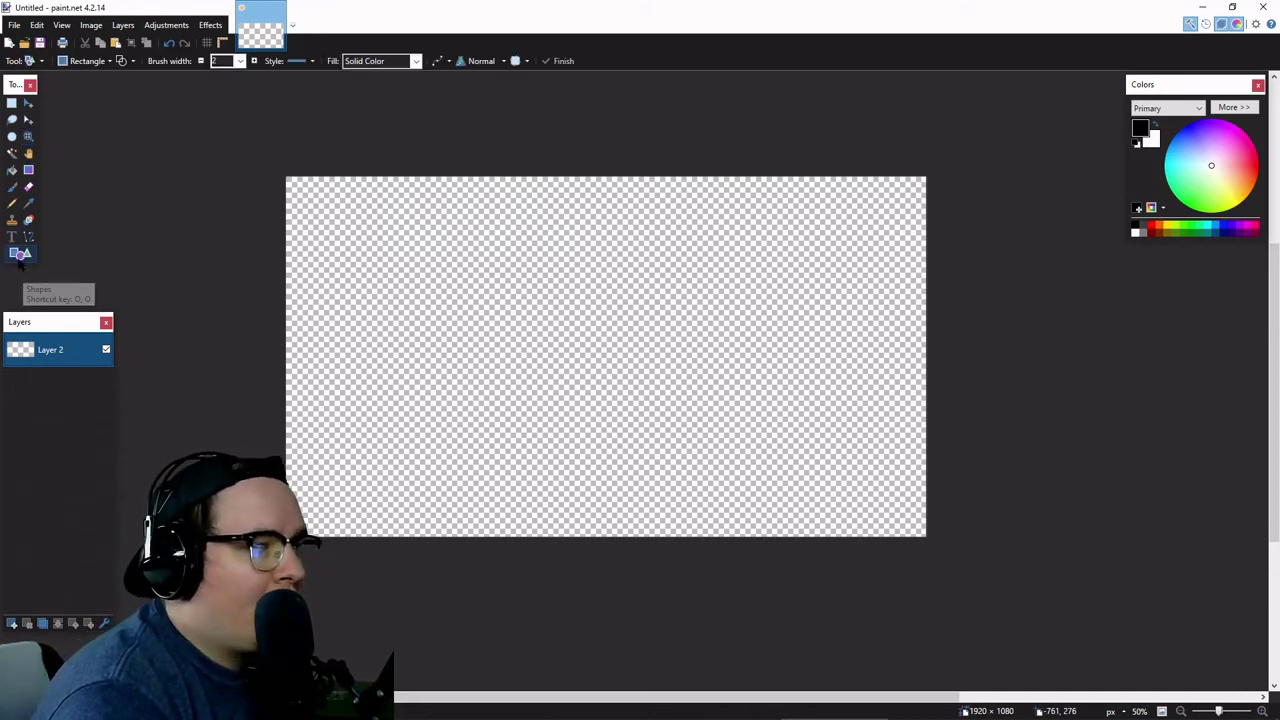
{"action": "left_click", "coordinate": [241, 61]}
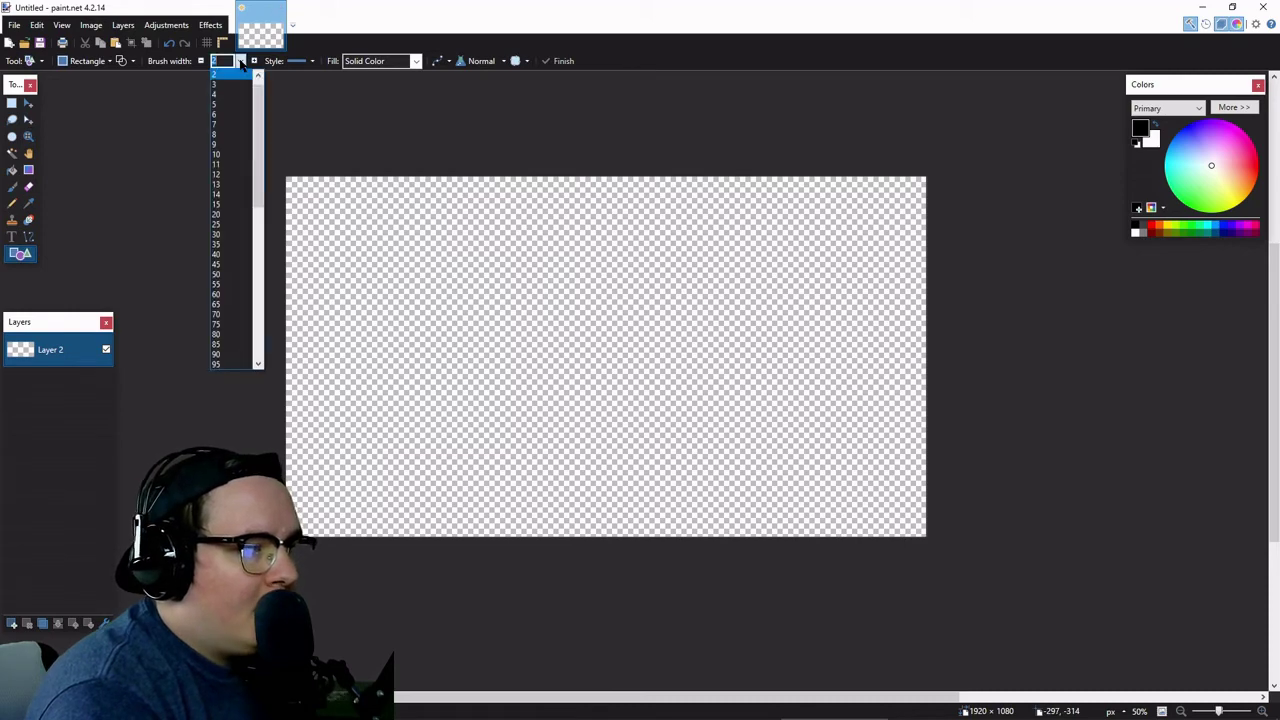
{"action": "left_click", "coordinate": [247, 114]}
{"action": "left_click", "coordinate": [97, 63]}
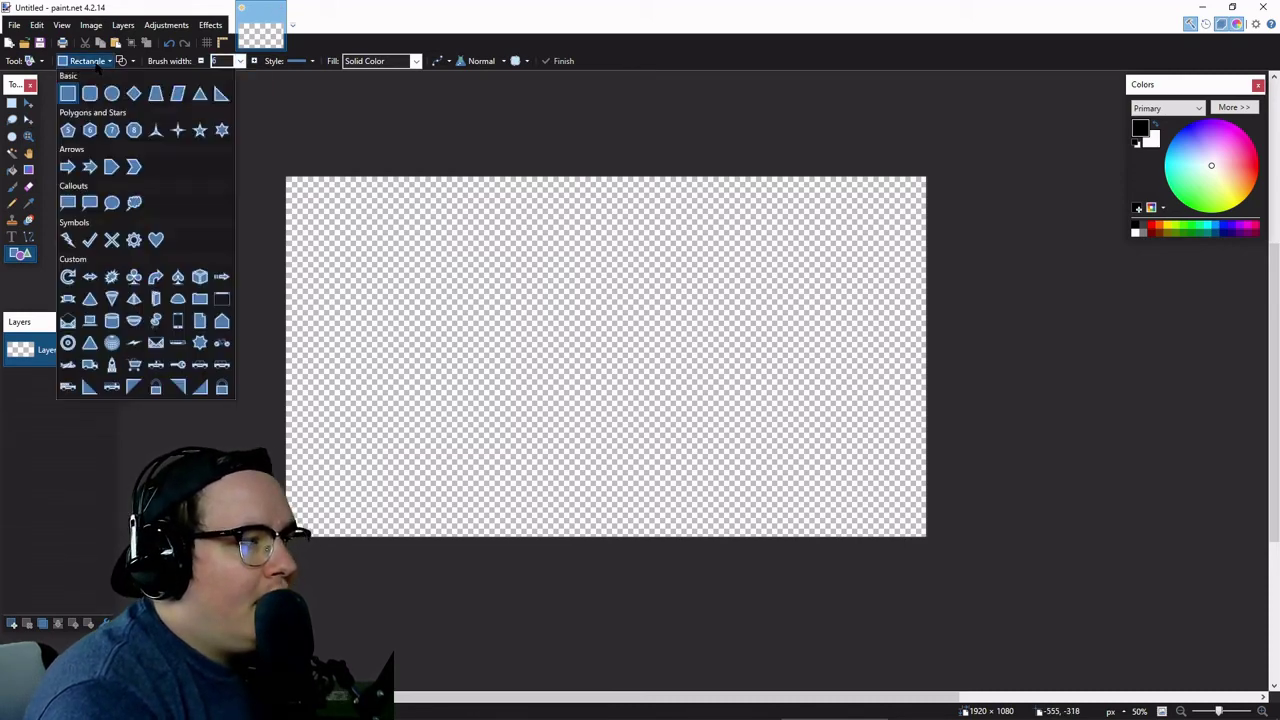
{"action": "left_click", "coordinate": [199, 93]}
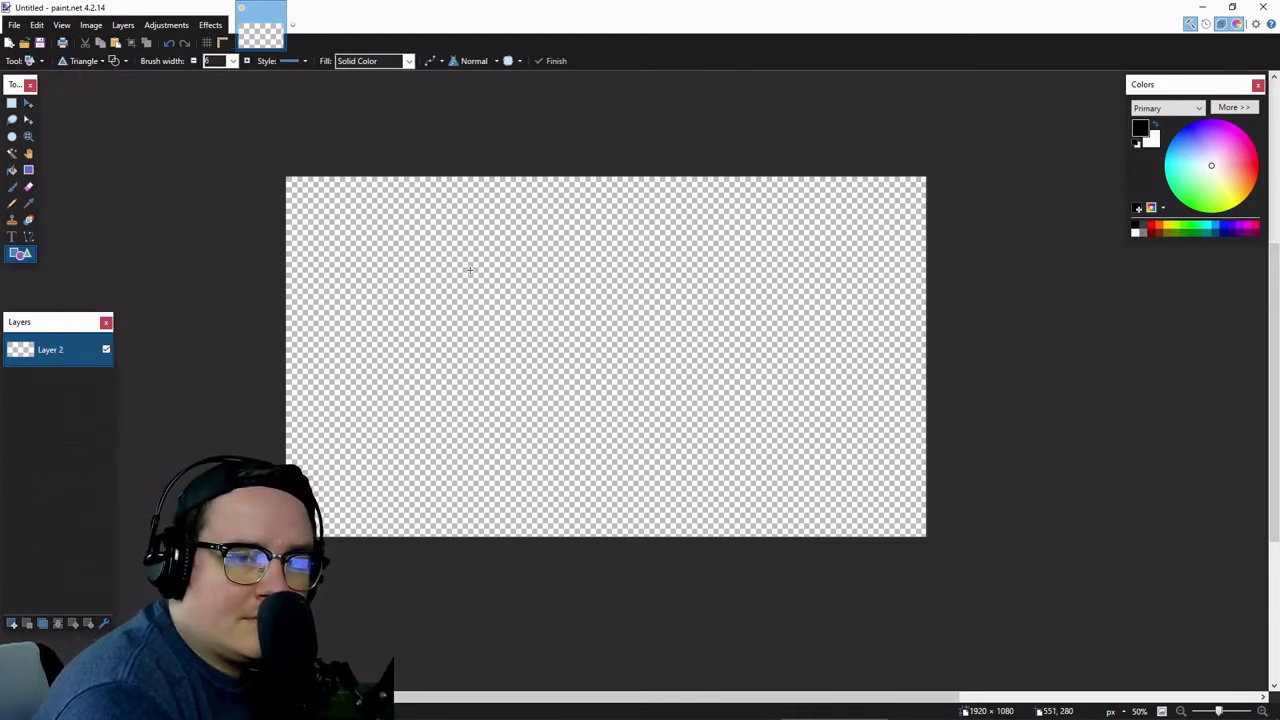
{"action": "left_click_drag", "start_coordinate": [465, 229], "coordinate": [824, 524]}
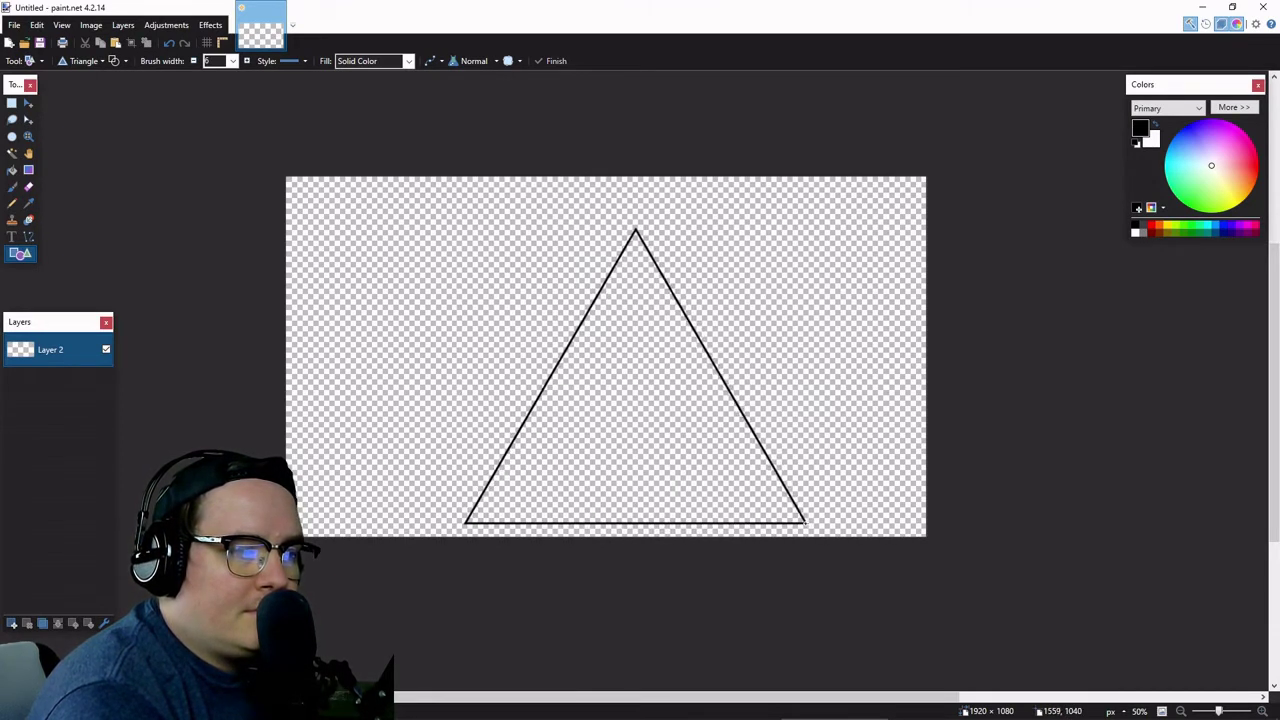
Step: Move the triangle and enlarge it to nearly the full canvas height, centring it horizontally
{"action": "left_click_drag", "start_coordinate": [680, 489], "coordinate": [629, 443]}
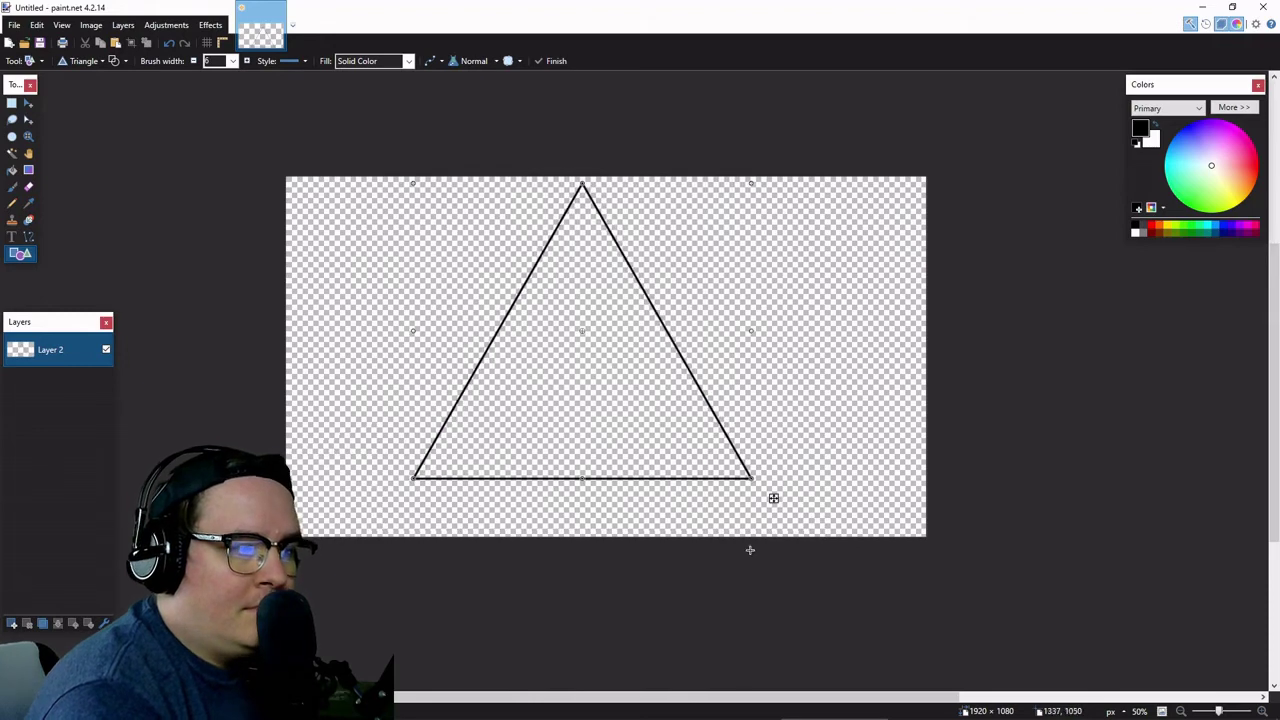
{"action": "left_click_drag", "start_coordinate": [750, 480], "coordinate": [800, 530]}
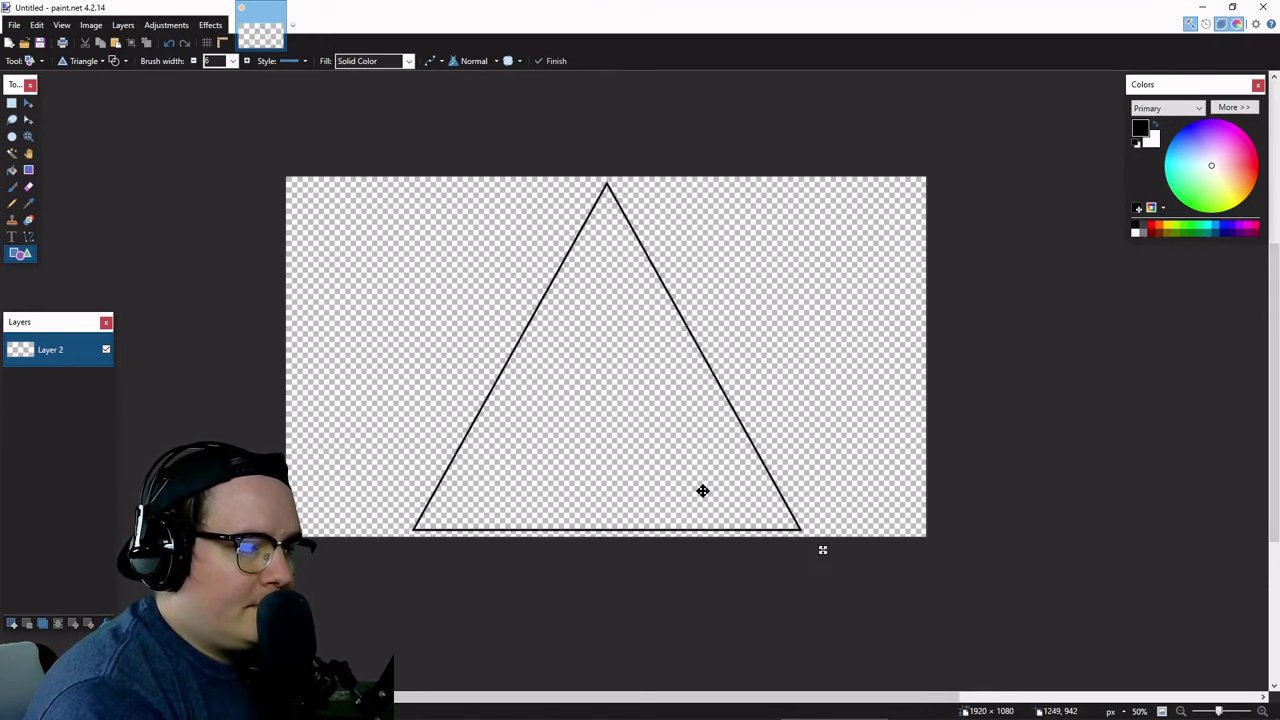
{"action": "left_click_drag", "start_coordinate": [703, 490], "coordinate": [697, 490]}
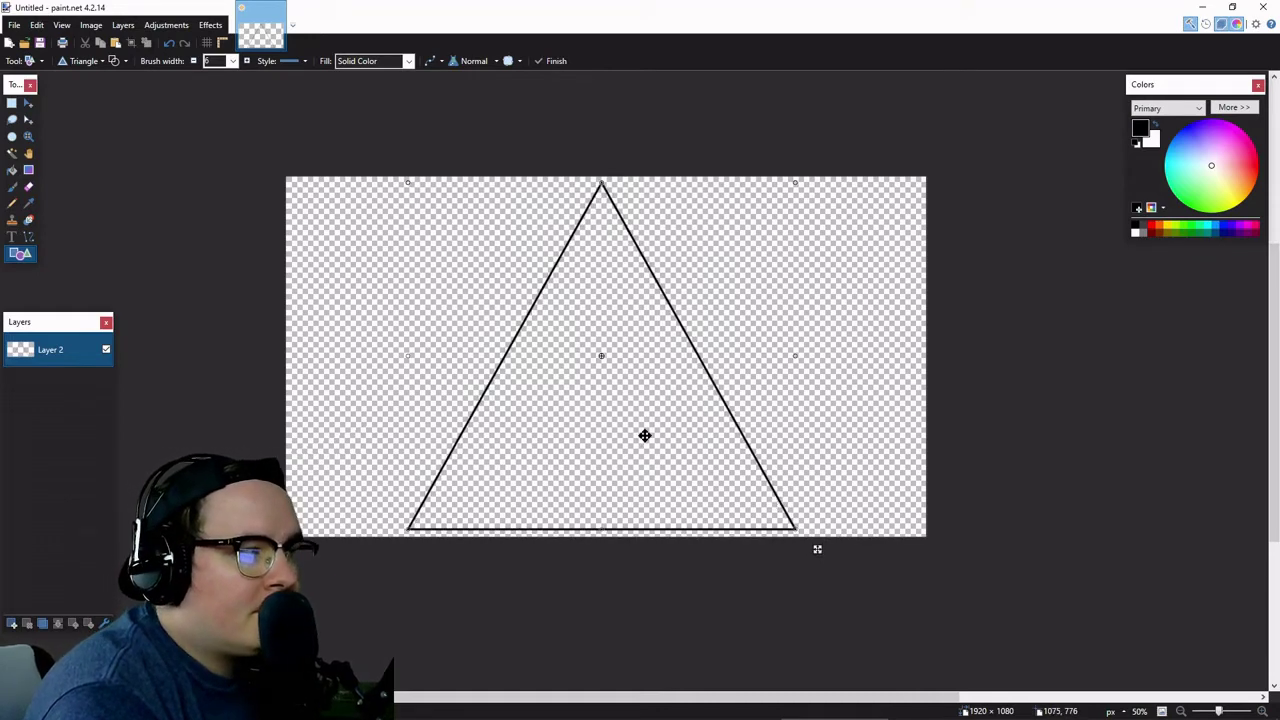
Step: Fill the triangle solid black and save the image as Triangle in PNG format in the Obs Masks folder with auto-detected bit depth
{"action": "left_click", "coordinate": [114, 62]}
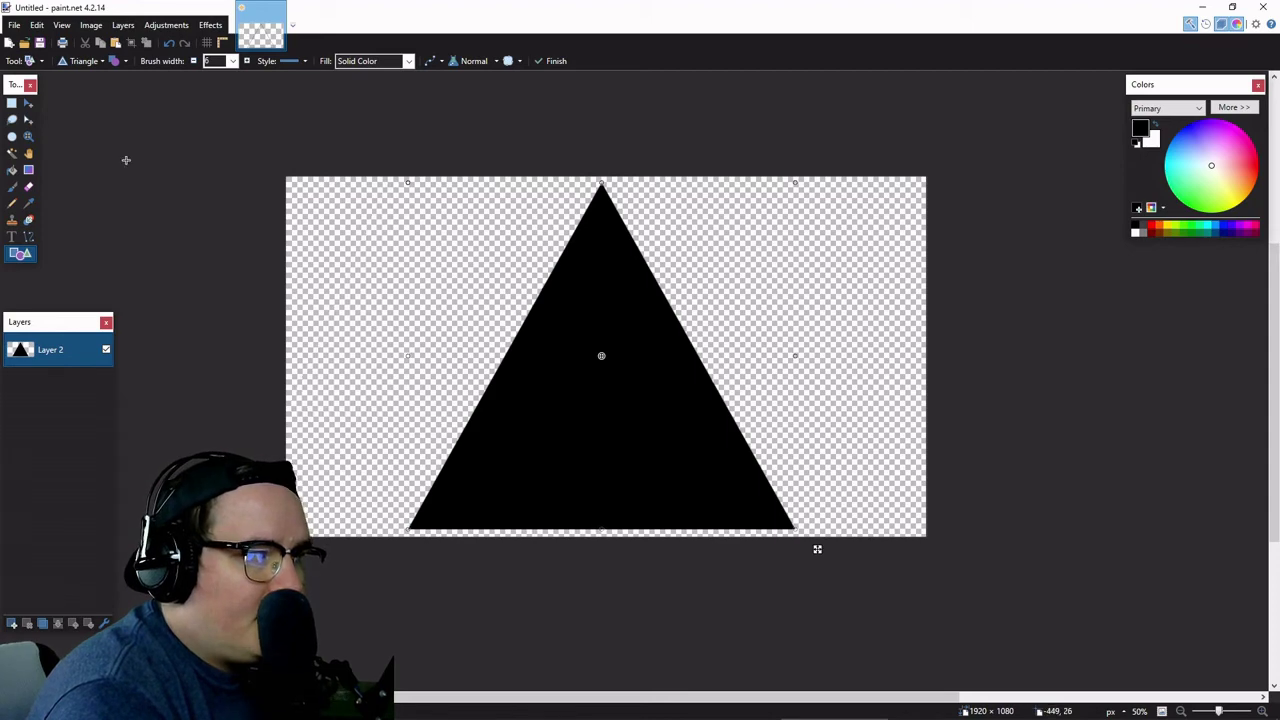
{"action": "left_click", "coordinate": [14, 24]}
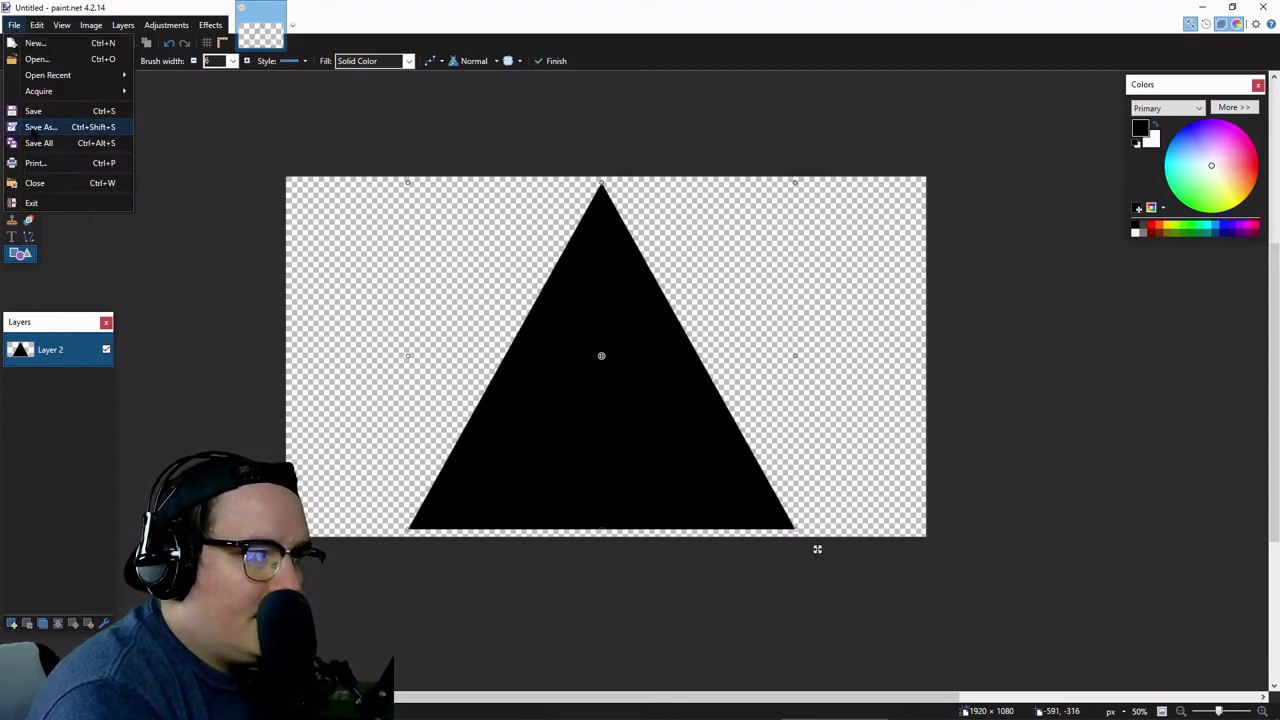
{"action": "left_click", "coordinate": [40, 127]}
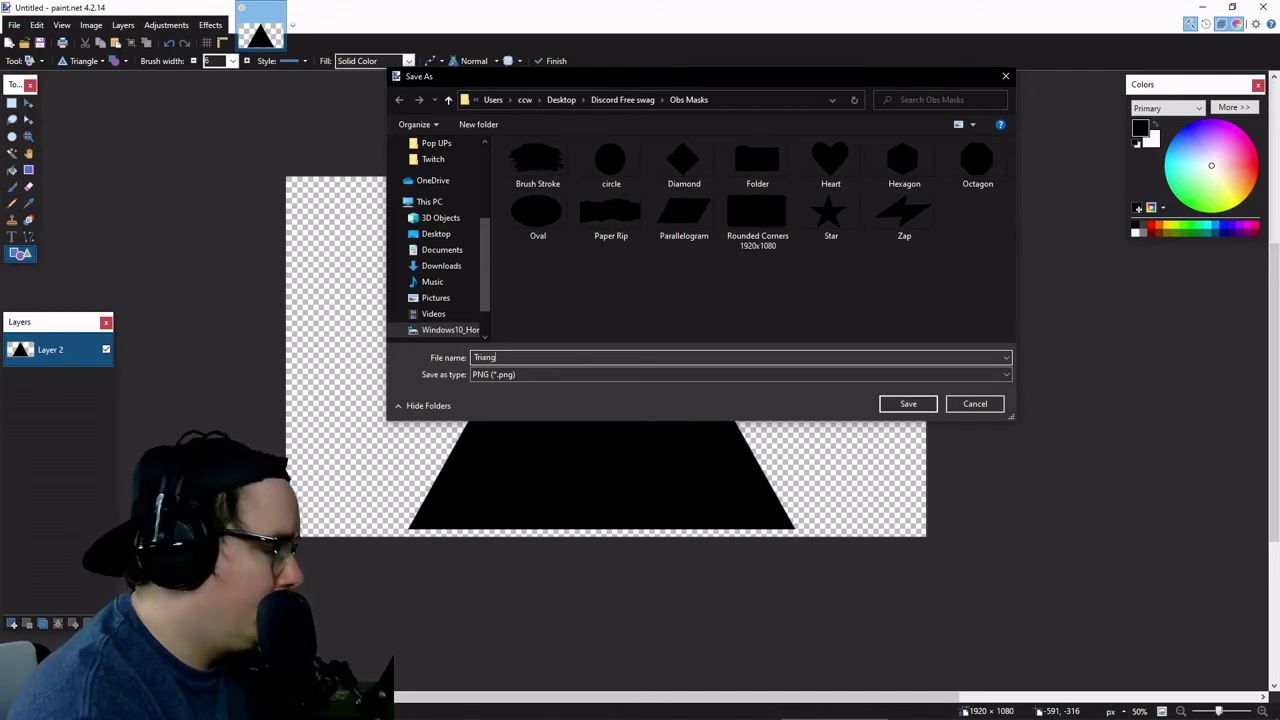
{"action": "type", "text": "le"}
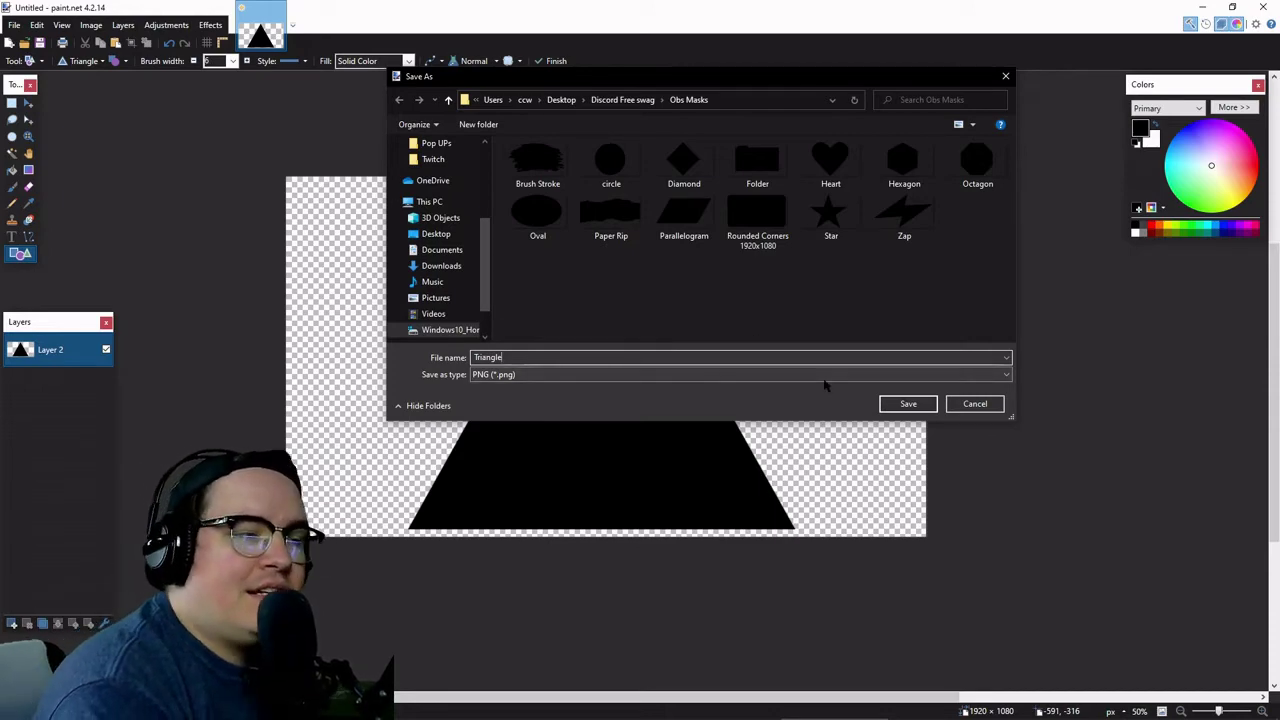
{"action": "left_click", "coordinate": [906, 404]}
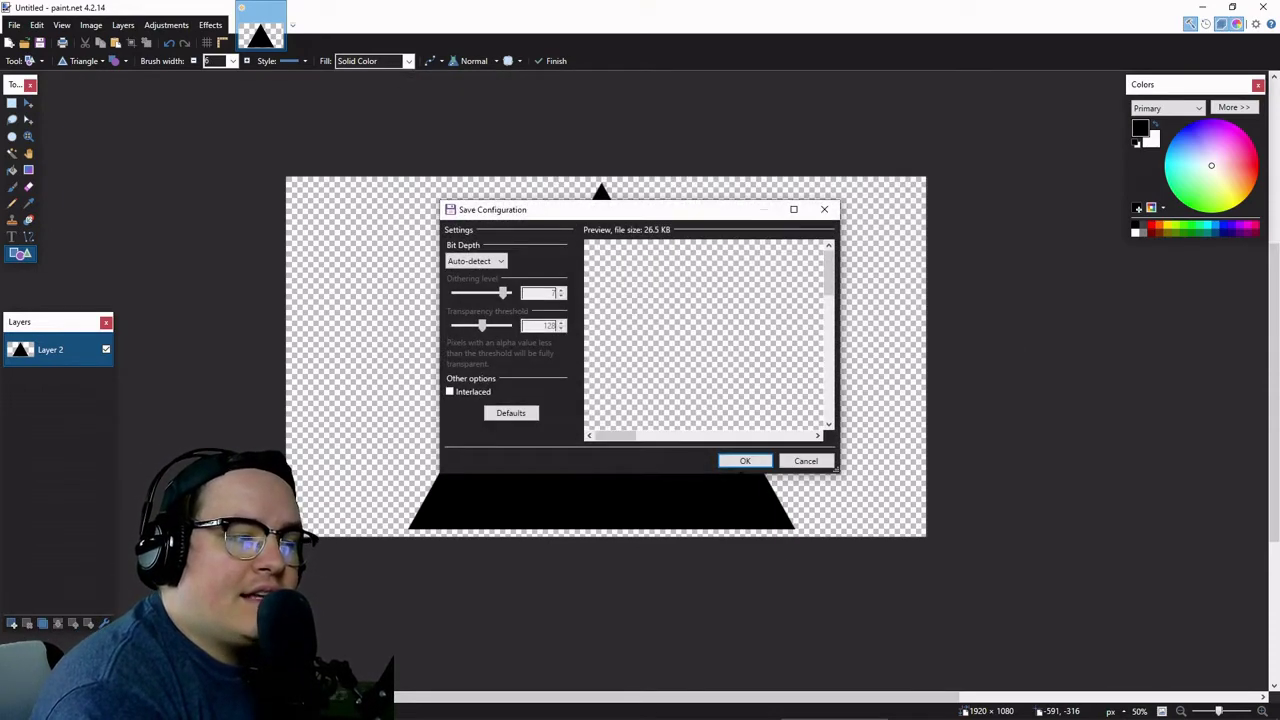
{"action": "left_click", "coordinate": [745, 462]}
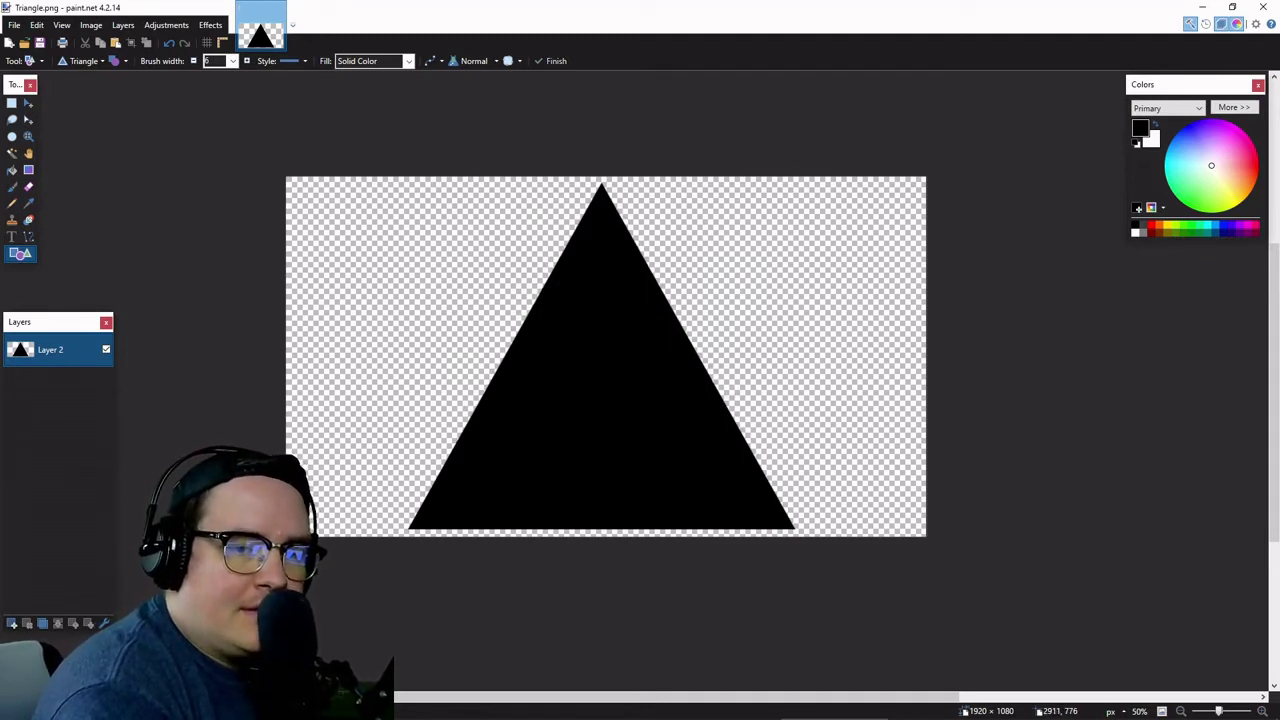
Step: Switch to OBS, set the web source's Shapes mask image to Triangle.png, and move the masked webcam to the middle of the preview
{"action": "key", "text": "alt+Tab"}
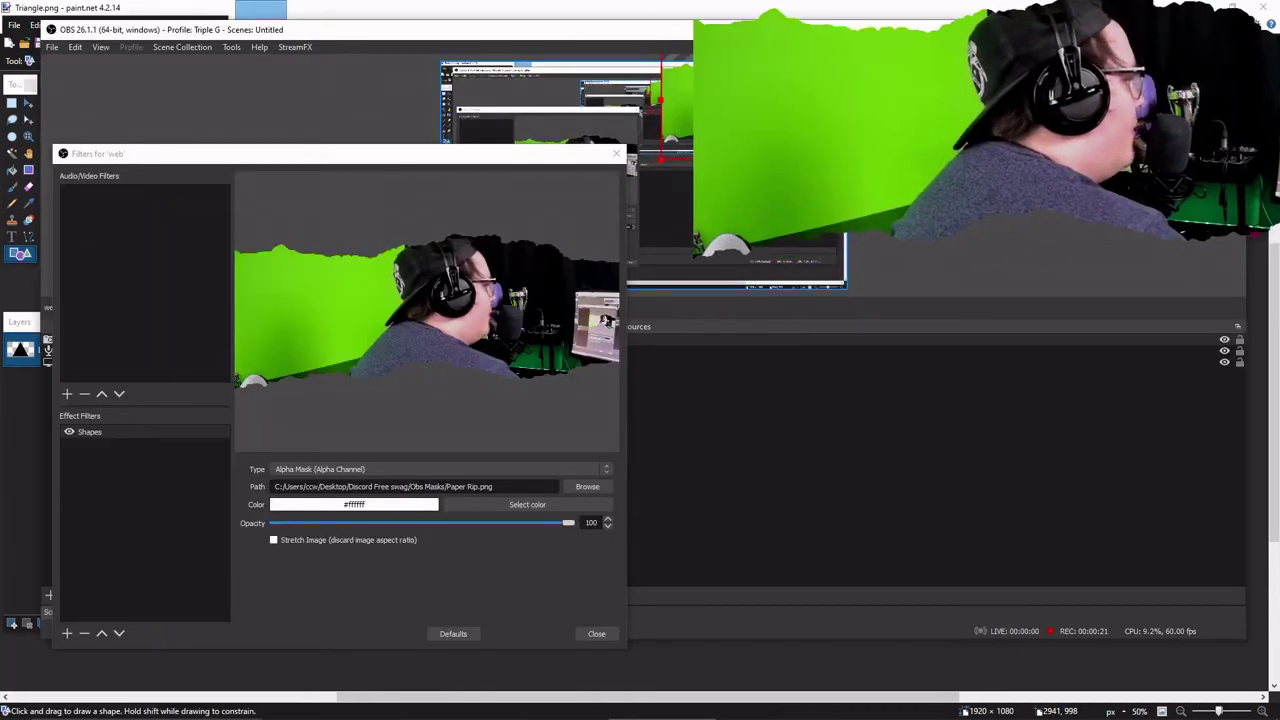
{"action": "left_click_drag", "start_coordinate": [340, 153], "coordinate": [597, 112]}
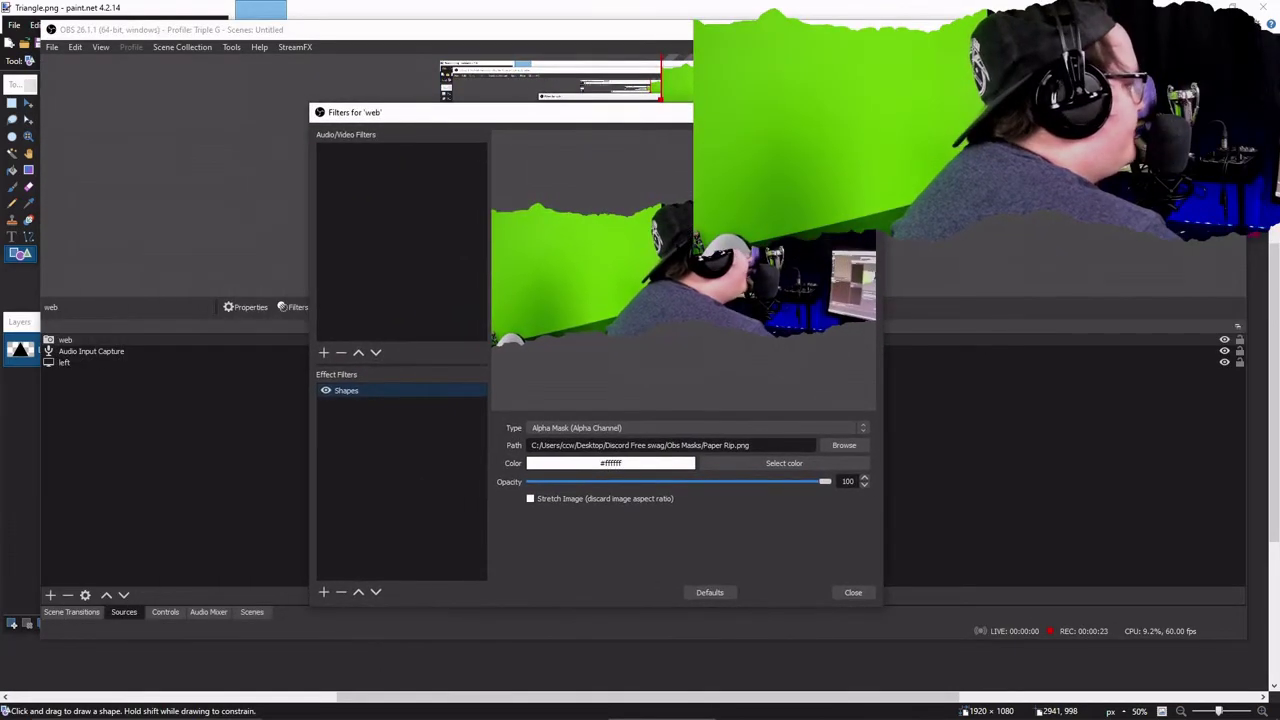
{"action": "left_click", "coordinate": [844, 445]}
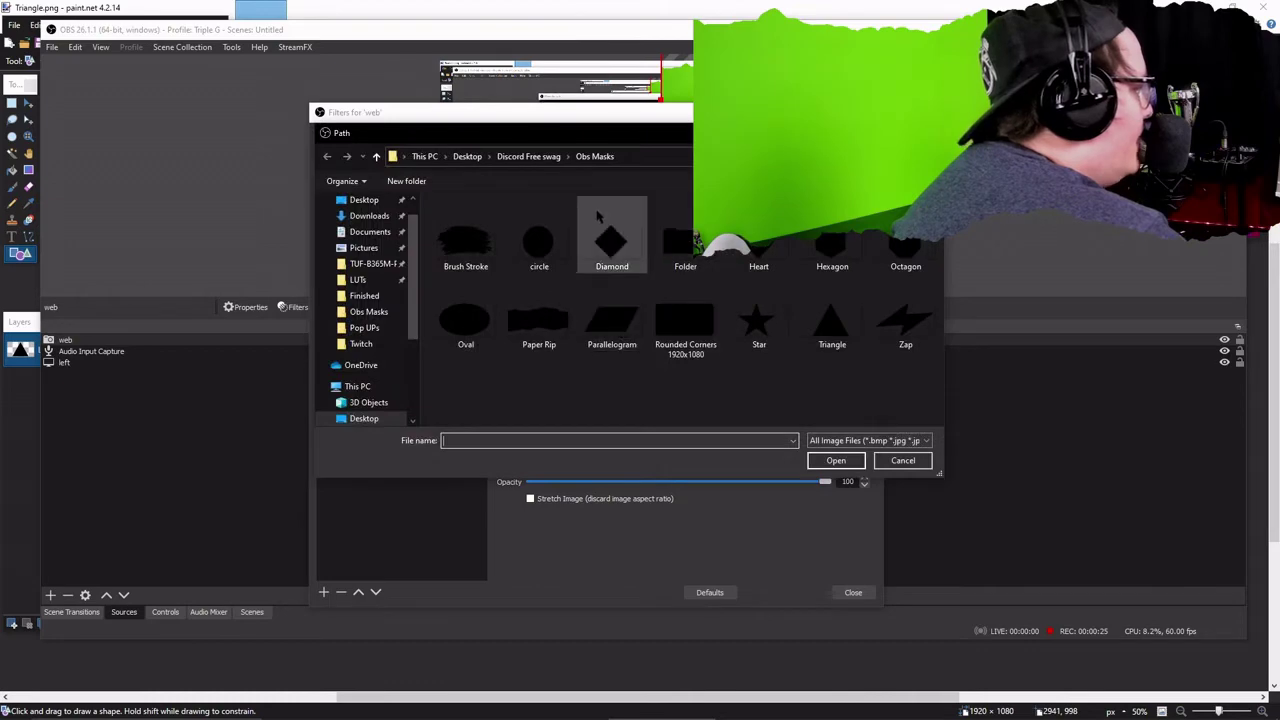
{"action": "left_click", "coordinate": [832, 322]}
{"action": "left_click", "coordinate": [836, 460]}
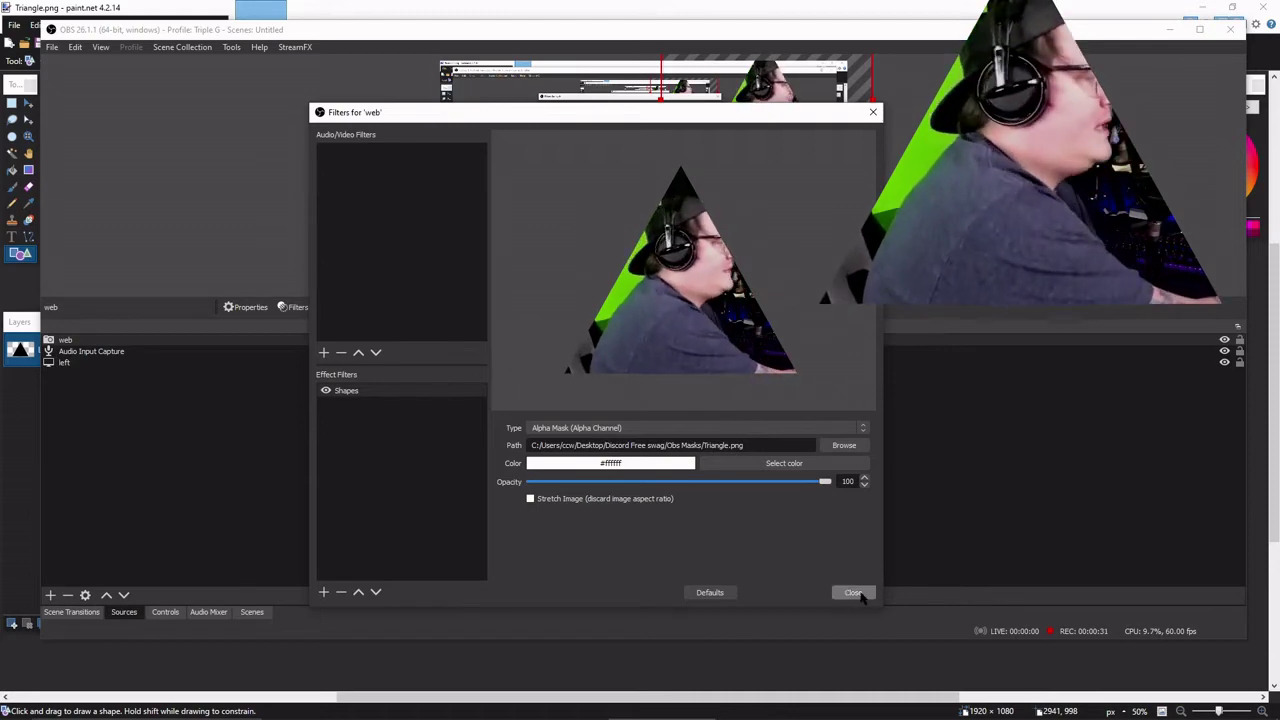
{"action": "left_click", "coordinate": [862, 593]}
{"action": "left_click_drag", "start_coordinate": [766, 110], "coordinate": [646, 164]}
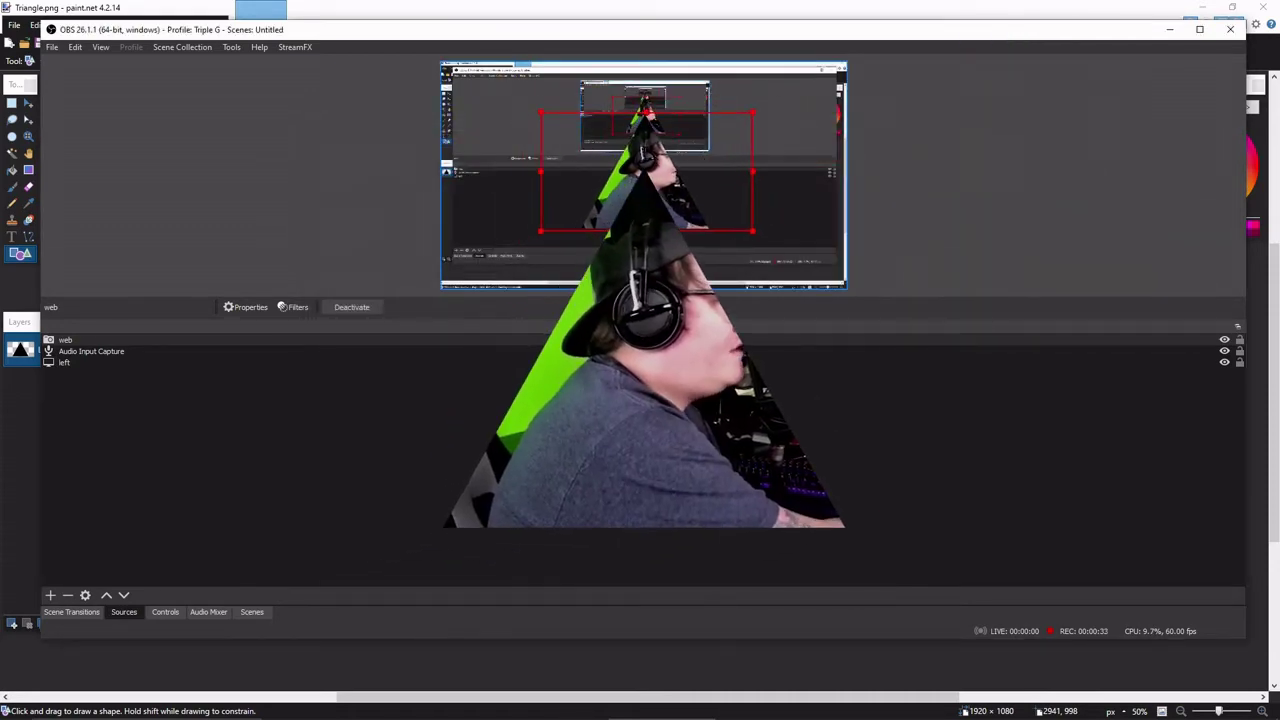